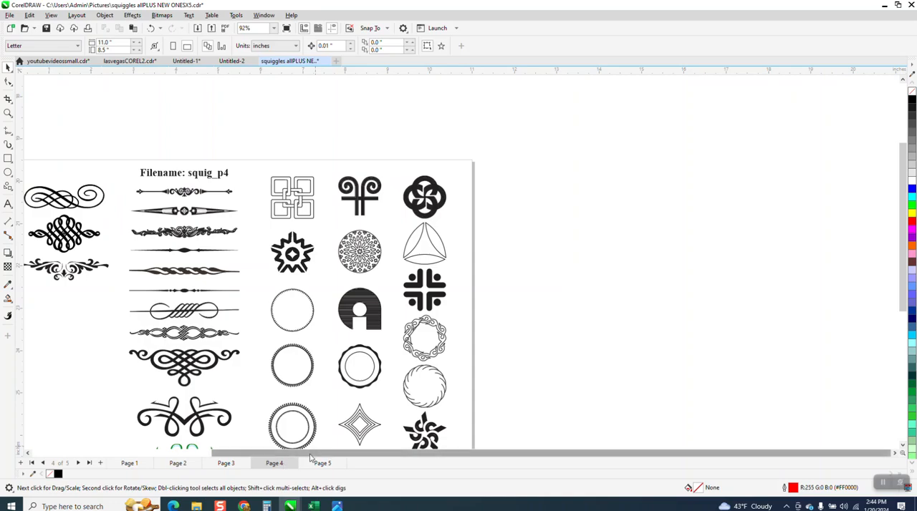
Examine the flourishes on Page 5 and the knotwork divider on Page 1 up close
{"action": "left_click", "coordinate": [323, 464]}
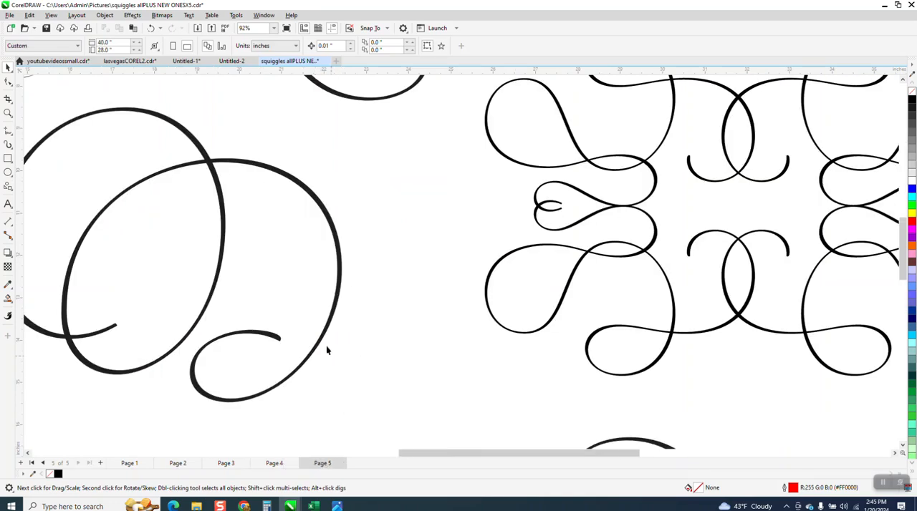
{"action": "scroll", "coordinate": [433, 265], "scroll_direction": "down", "scroll_amount": 5}
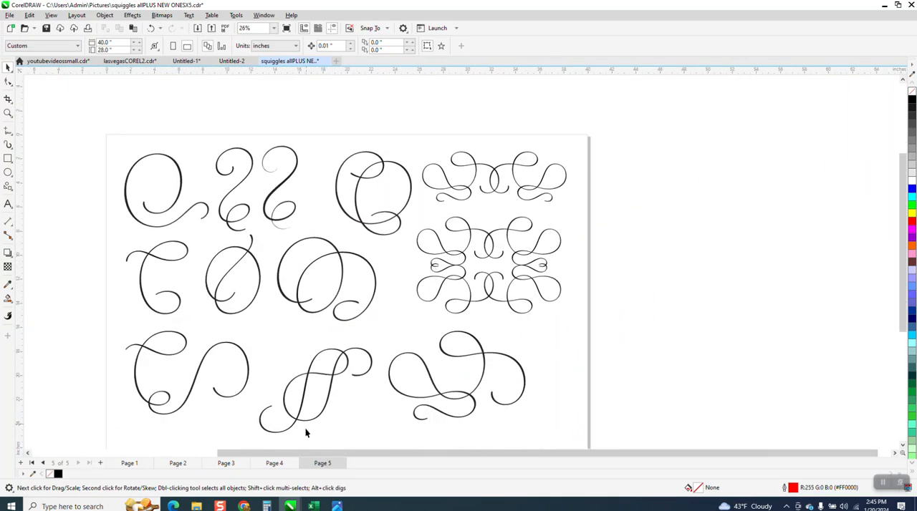
{"action": "left_click", "coordinate": [129, 464]}
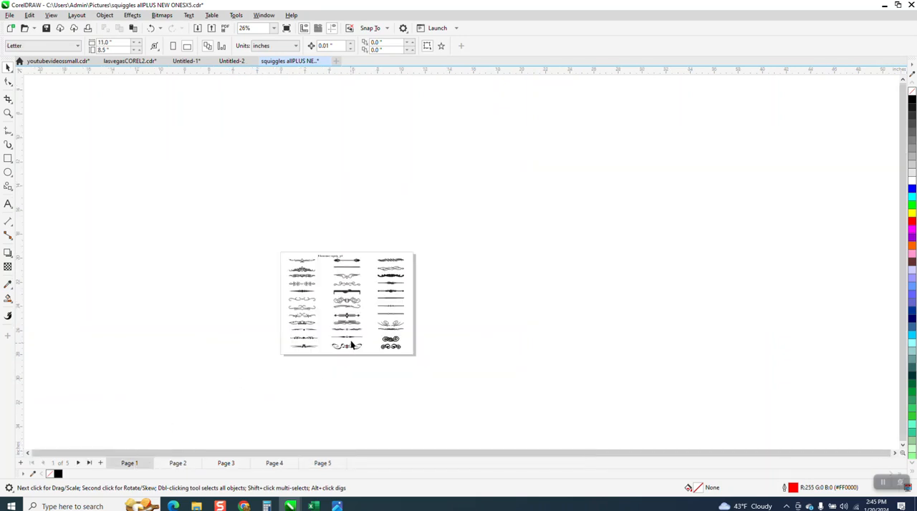
{"action": "left_click", "coordinate": [8, 113]}
{"action": "left_click_drag", "start_coordinate": [364, 273], "coordinate": [425, 307]}
{"action": "left_click_drag", "start_coordinate": [276, 184], "coordinate": [577, 254]}
{"action": "left_click_drag", "start_coordinate": [415, 171], "coordinate": [628, 293]}
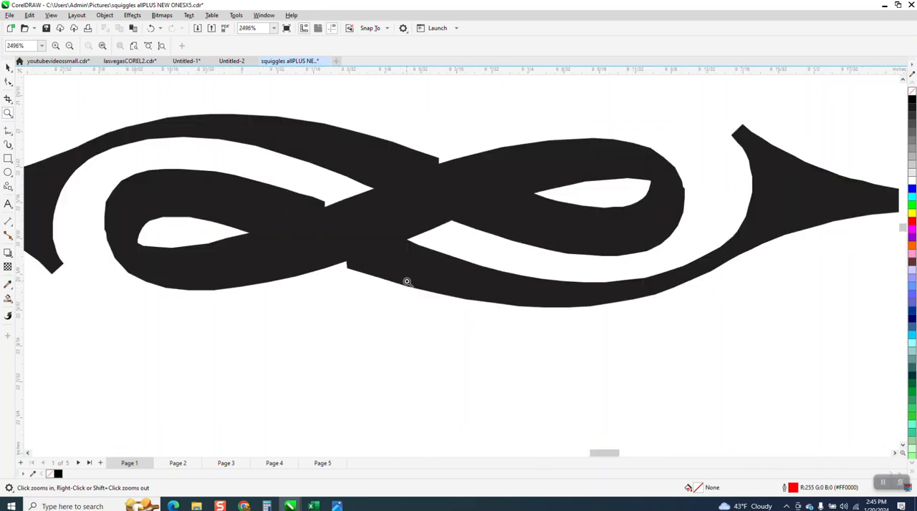
{"action": "scroll", "coordinate": [372, 280], "scroll_direction": "down", "scroll_amount": 3}
{"action": "scroll", "coordinate": [351, 262], "scroll_direction": "down", "scroll_amount": 2}
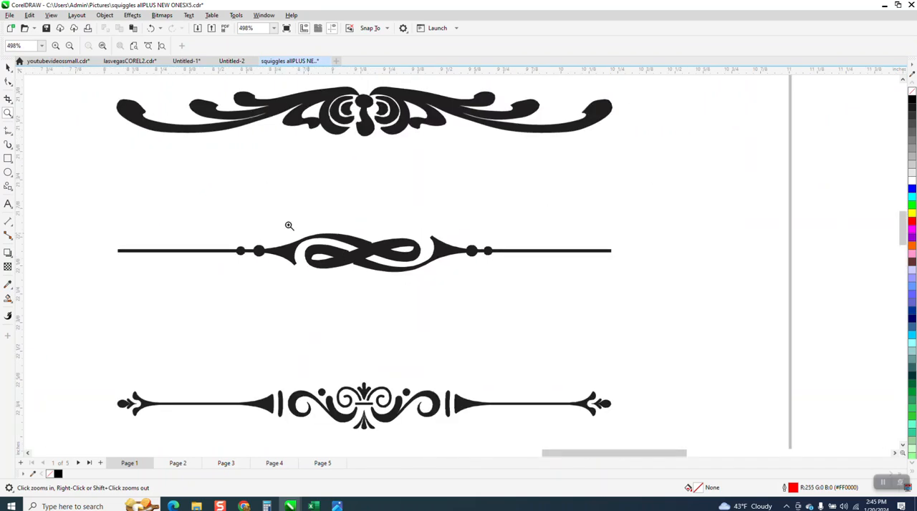
Copy the knotwork divider with dots on each side and paste it into a new document
{"action": "left_click", "coordinate": [8, 67]}
{"action": "left_click", "coordinate": [375, 246]}
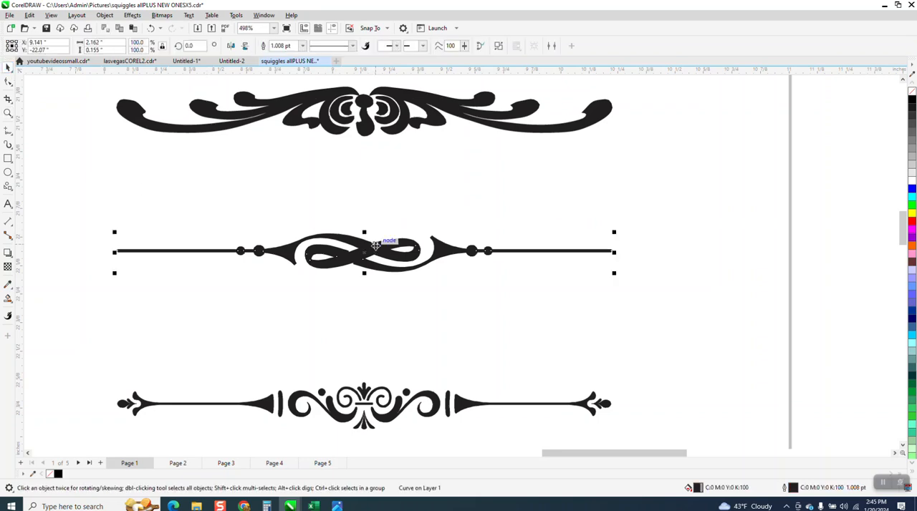
{"action": "right_click", "coordinate": [375, 246]}
{"action": "left_click", "coordinate": [397, 269]}
{"action": "left_click", "coordinate": [336, 62]}
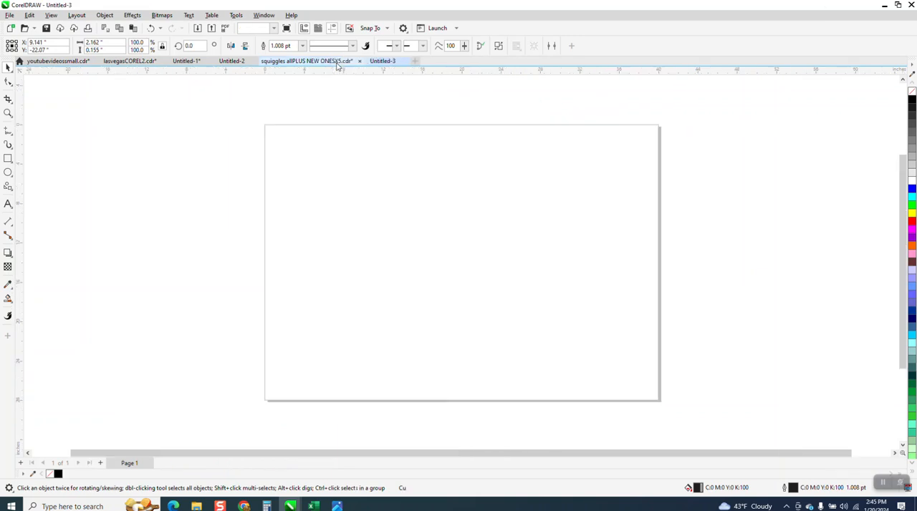
{"action": "right_click", "coordinate": [362, 211]}
{"action": "left_click", "coordinate": [394, 281]}
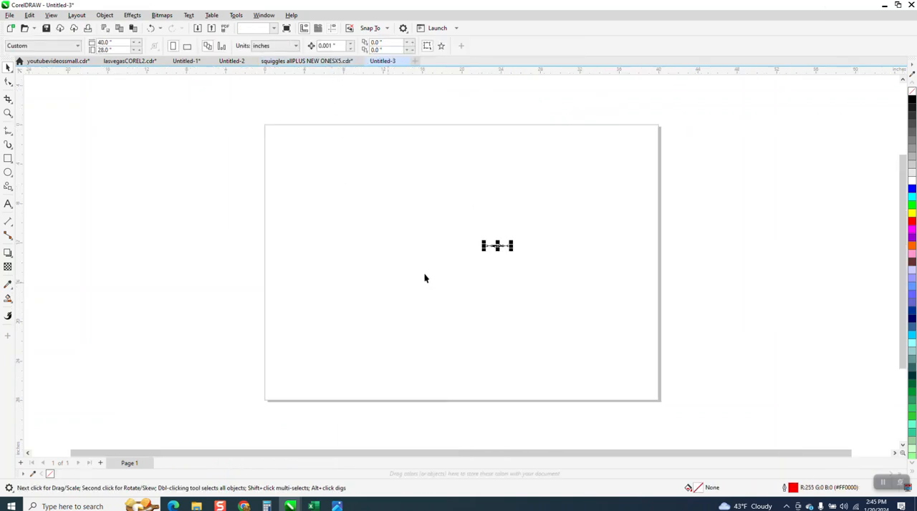
Enlarge the pasted divider proportionally to about 15.5 inches wide and center it on the page
{"action": "left_click_drag", "start_coordinate": [510, 244], "coordinate": [639, 159]}
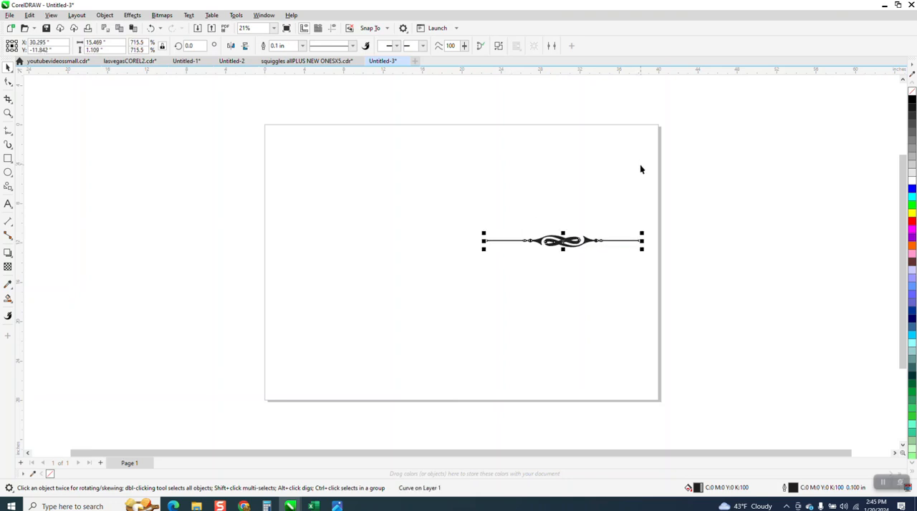
{"action": "key", "text": "p"}
Remove the divider's fill and set its outline width to Hairline
{"action": "left_click", "coordinate": [8, 113]}
{"action": "left_click_drag", "start_coordinate": [338, 224], "coordinate": [589, 315]}
{"action": "double_click", "coordinate": [8, 66]}
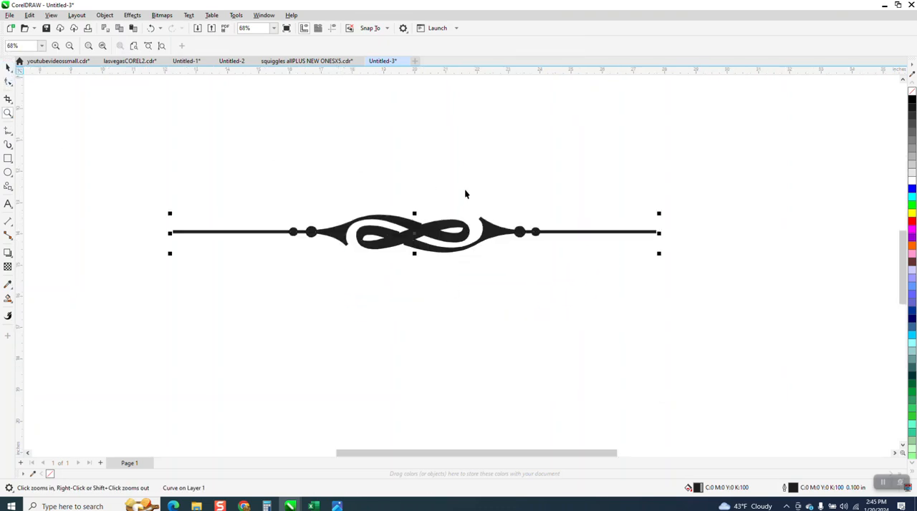
{"action": "left_click", "coordinate": [911, 93]}
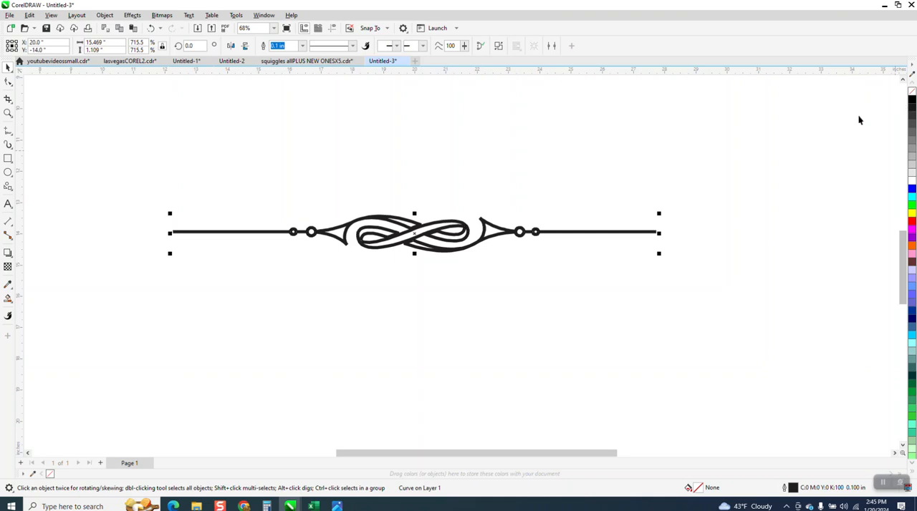
{"action": "left_click", "coordinate": [302, 47]}
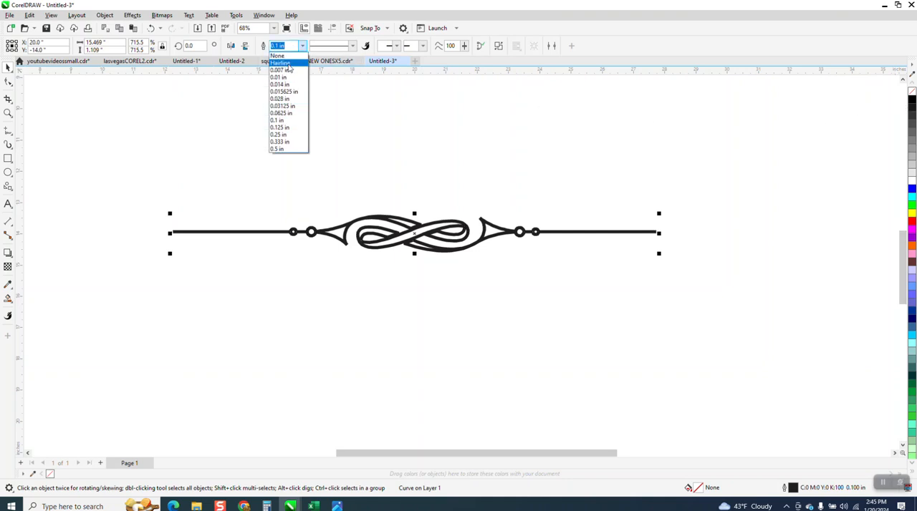
{"action": "left_click", "coordinate": [286, 65]}
Try filling the outlined divider with black and undo the fill
{"action": "left_click", "coordinate": [8, 113]}
{"action": "left_click_drag", "start_coordinate": [352, 197], "coordinate": [471, 272]}
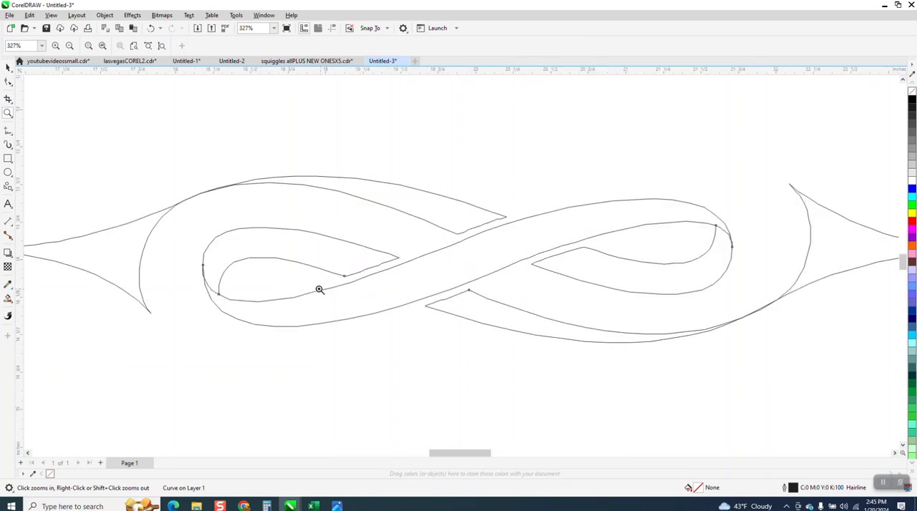
{"action": "scroll", "coordinate": [301, 287], "scroll_direction": "down", "scroll_amount": 1}
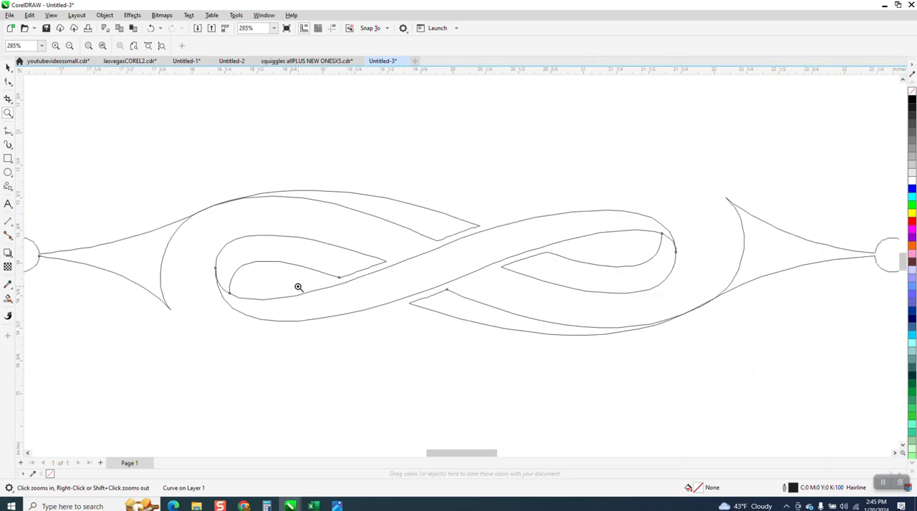
{"action": "scroll", "coordinate": [289, 285], "scroll_direction": "down", "scroll_amount": 3}
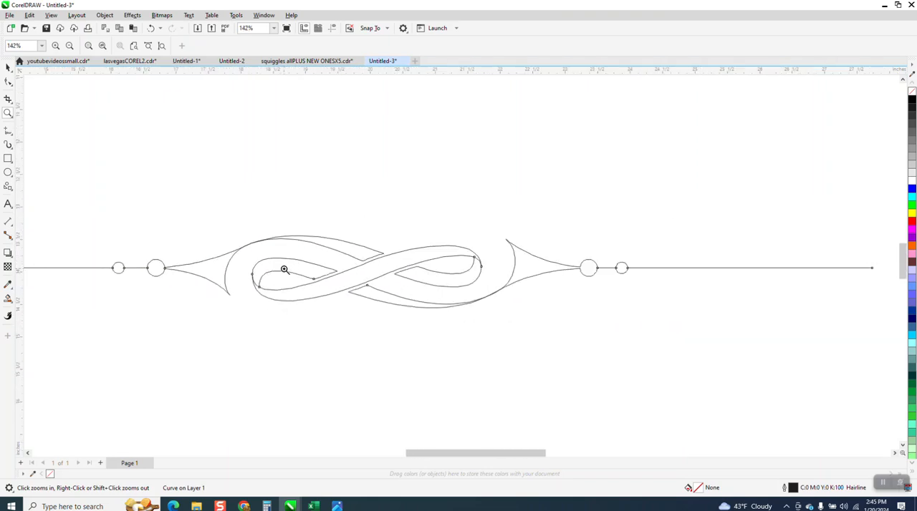
{"action": "left_click", "coordinate": [9, 67]}
{"action": "left_click", "coordinate": [911, 101]}
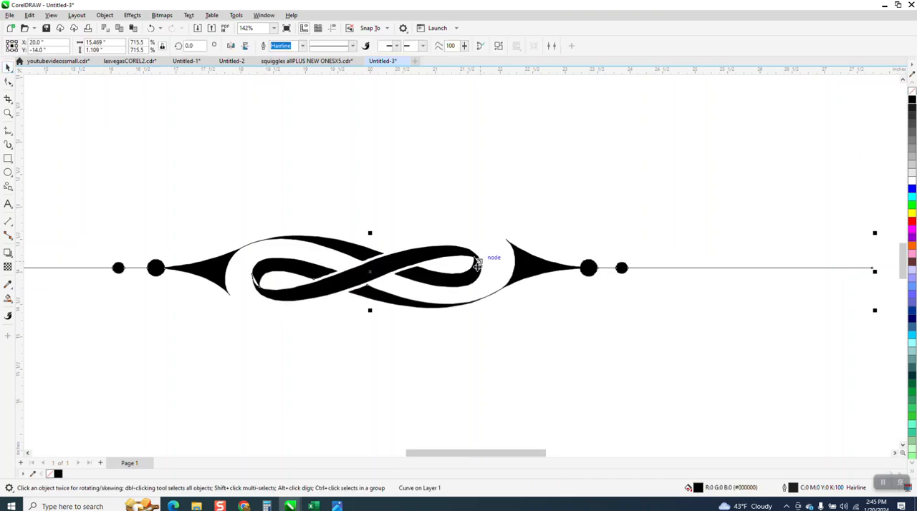
{"action": "left_click", "coordinate": [151, 28]}
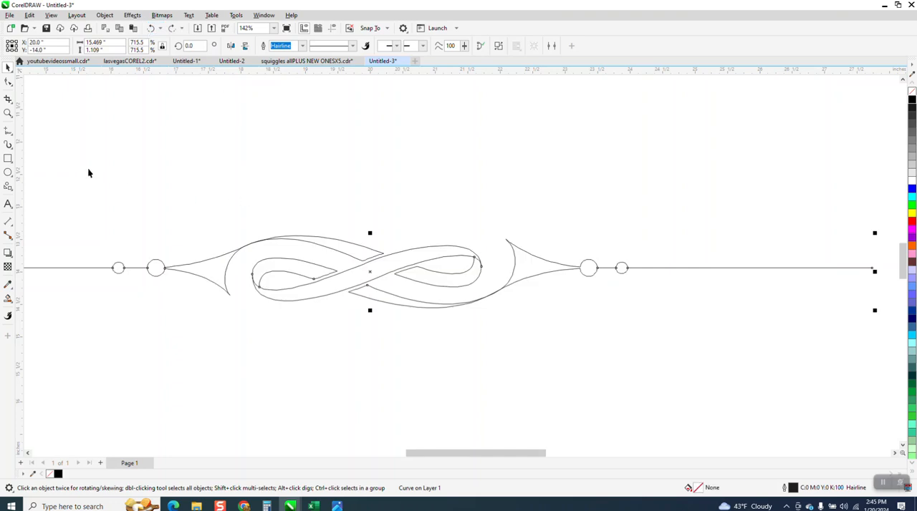
{"action": "left_click", "coordinate": [8, 113]}
{"action": "left_click", "coordinate": [308, 295]}
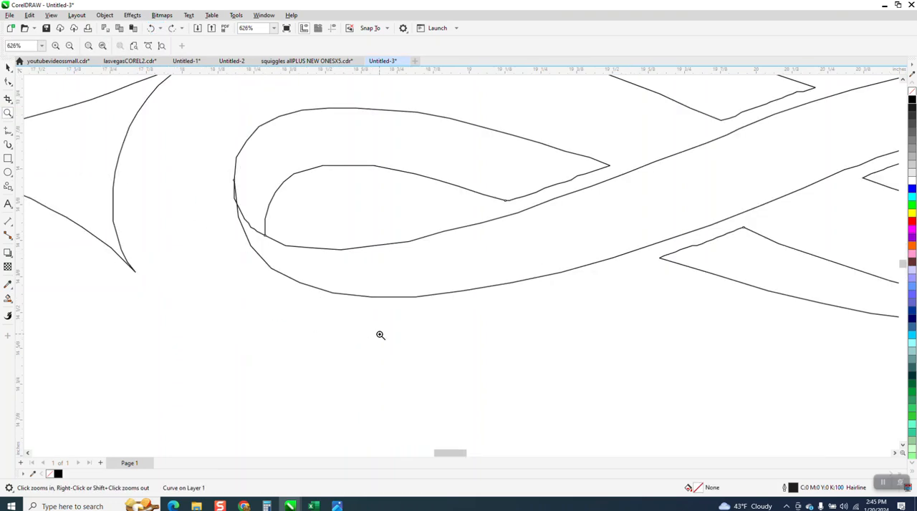
{"action": "left_click", "coordinate": [12, 105]}
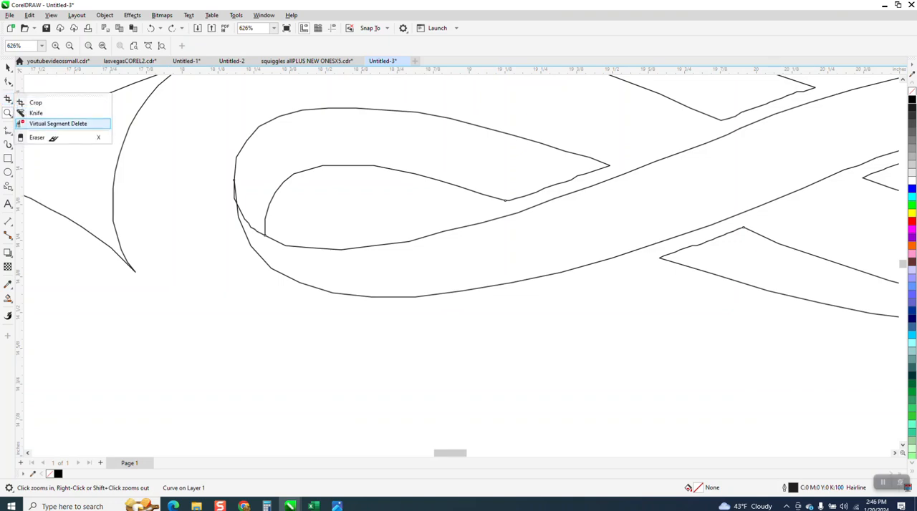
{"action": "left_click", "coordinate": [40, 125]}
{"action": "scroll", "coordinate": [217, 251], "scroll_direction": "down", "scroll_amount": 3}
{"action": "scroll", "coordinate": [217, 251], "scroll_direction": "down", "scroll_amount": 2}
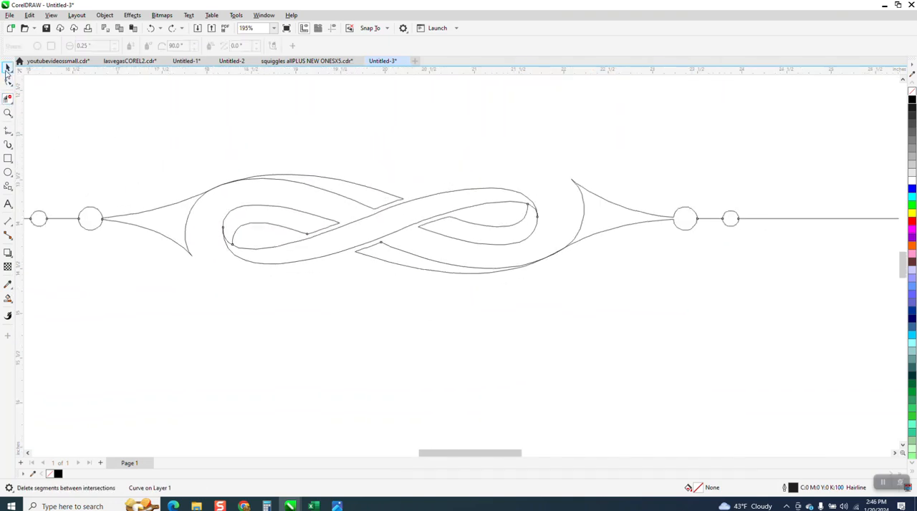
{"action": "scroll", "coordinate": [215, 240], "scroll_direction": "down", "scroll_amount": 2}
{"action": "key", "text": "space"}
{"action": "scroll", "coordinate": [344, 243], "scroll_direction": "down", "scroll_amount": 2}
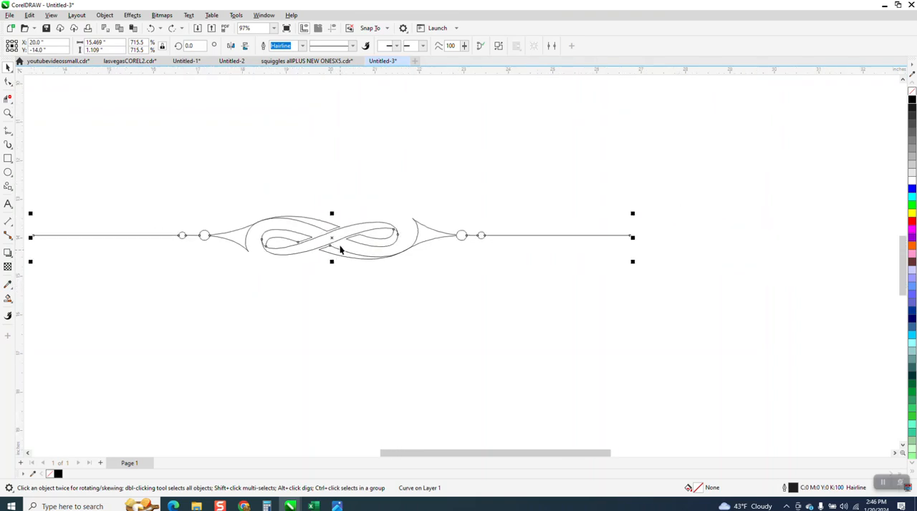
{"action": "left_click", "coordinate": [8, 131]}
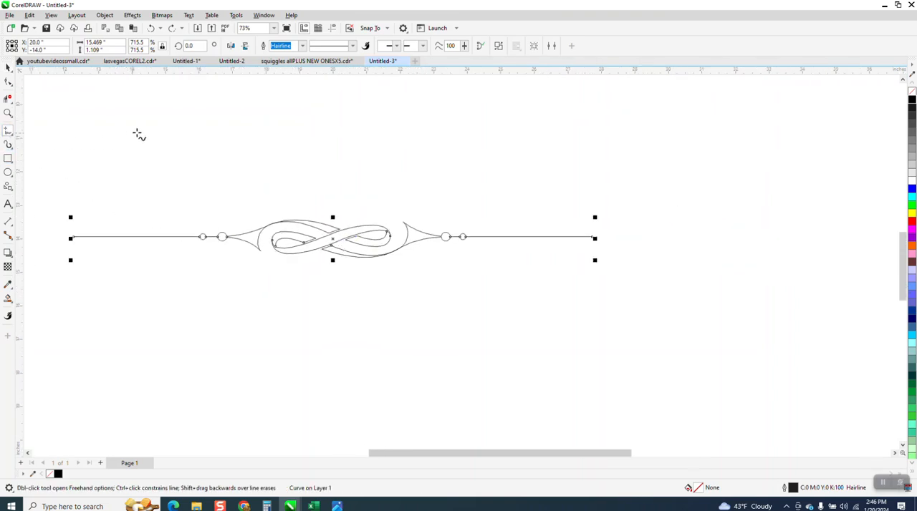
{"action": "left_click_drag", "start_coordinate": [158, 130], "coordinate": [156, 341]}
{"action": "key", "text": "Delete"}
Draw a vertical 2-Point Line about 7.1 inches long and center it on the page through the divider
{"action": "left_click", "coordinate": [13, 138]}
{"action": "left_click", "coordinate": [35, 143]}
{"action": "left_click_drag", "start_coordinate": [157, 136], "coordinate": [148, 376]}
{"action": "key", "text": "p"}
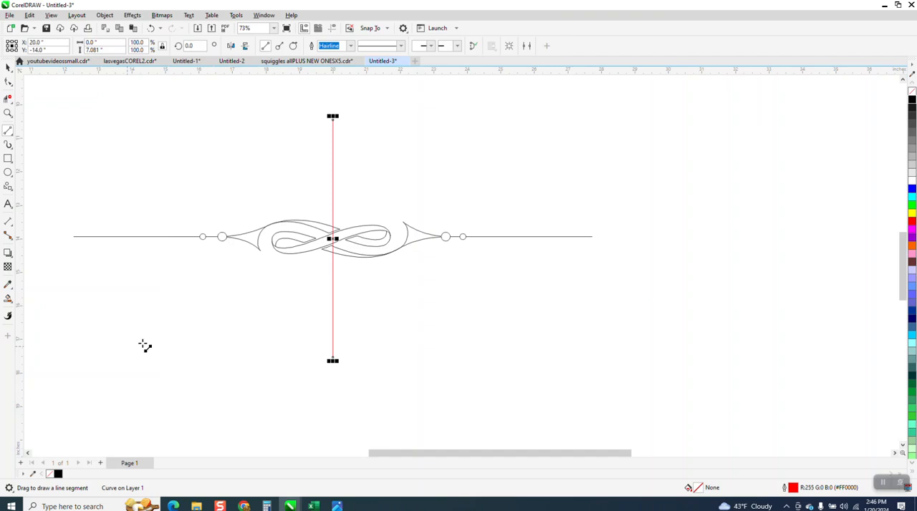
Remove the left half of the divider up to the vertical line with Virtual Segment Delete
{"action": "left_click", "coordinate": [9, 114]}
{"action": "left_click_drag", "start_coordinate": [374, 212], "coordinate": [455, 261]}
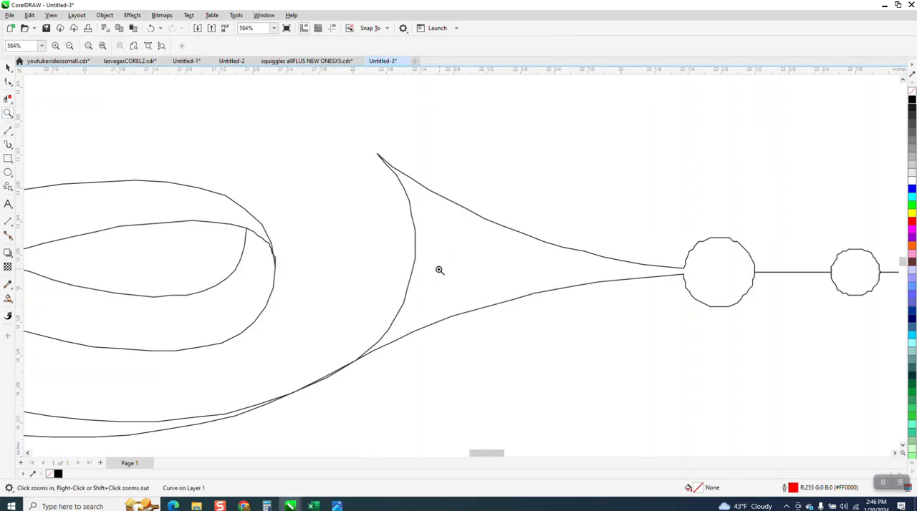
{"action": "scroll", "coordinate": [391, 236], "scroll_direction": "down", "scroll_amount": 5}
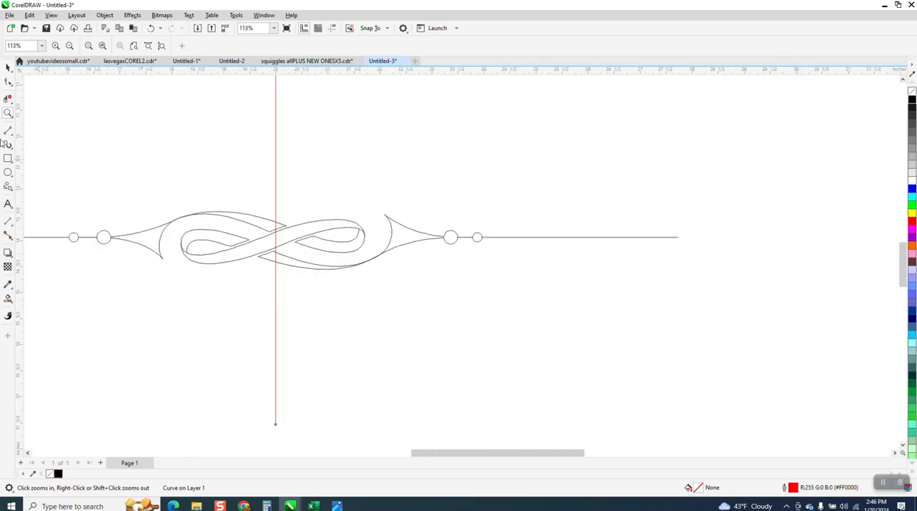
{"action": "left_click", "coordinate": [8, 98]}
{"action": "scroll", "coordinate": [178, 188], "scroll_direction": "down", "scroll_amount": 4}
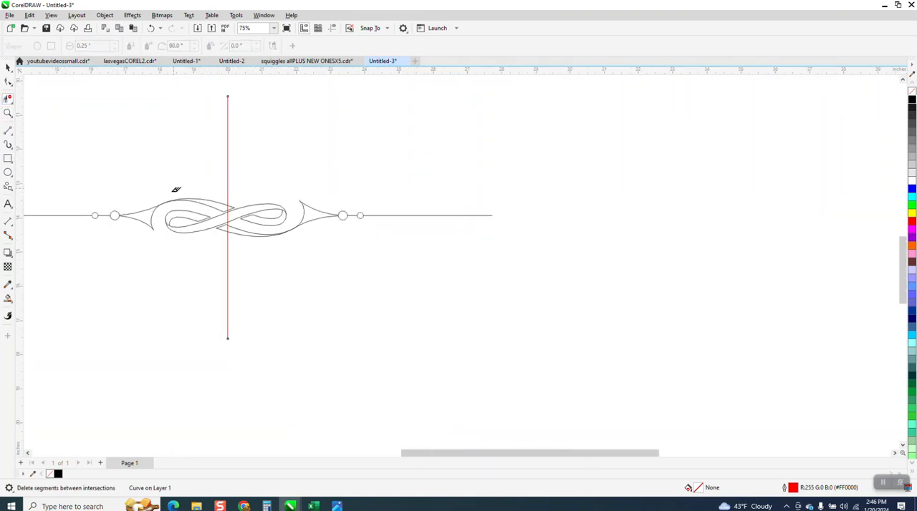
{"action": "left_click_drag", "start_coordinate": [177, 220], "coordinate": [191, 228]}
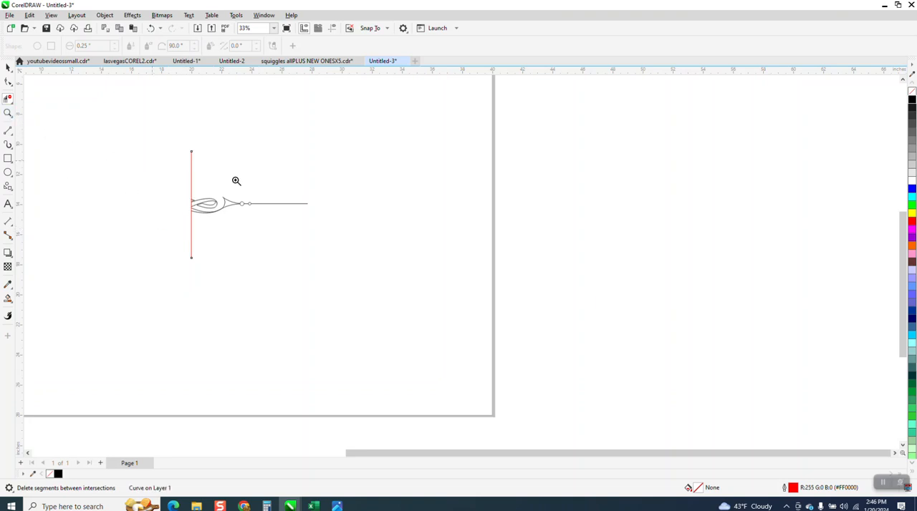
Remove the jagged segment connecting the inner and outer curves at the loop's rounded end with Virtual Segment Delete
{"action": "left_click_drag", "start_coordinate": [184, 187], "coordinate": [331, 224]}
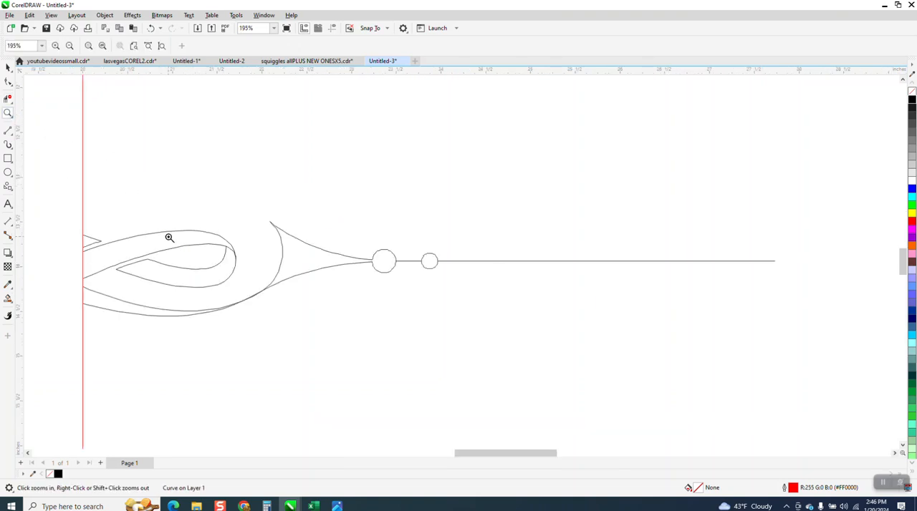
{"action": "left_click_drag", "start_coordinate": [188, 217], "coordinate": [283, 285]}
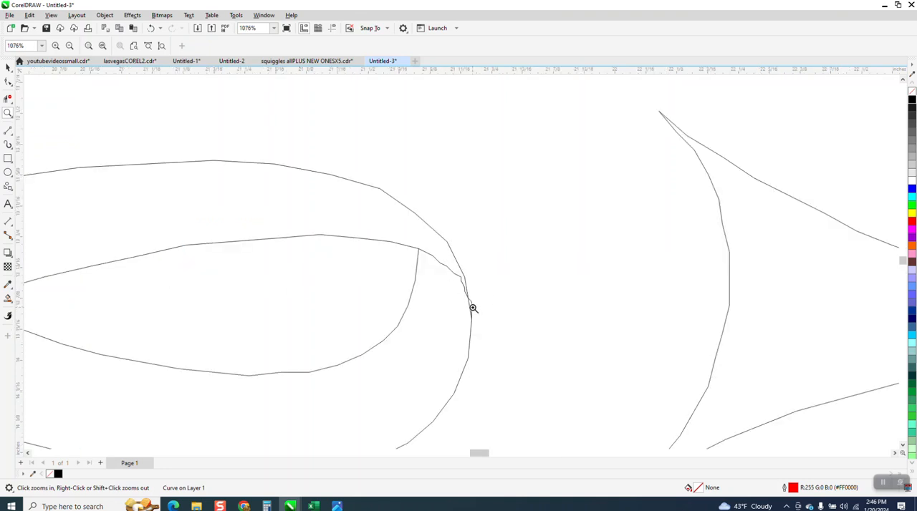
{"action": "left_click", "coordinate": [8, 99]}
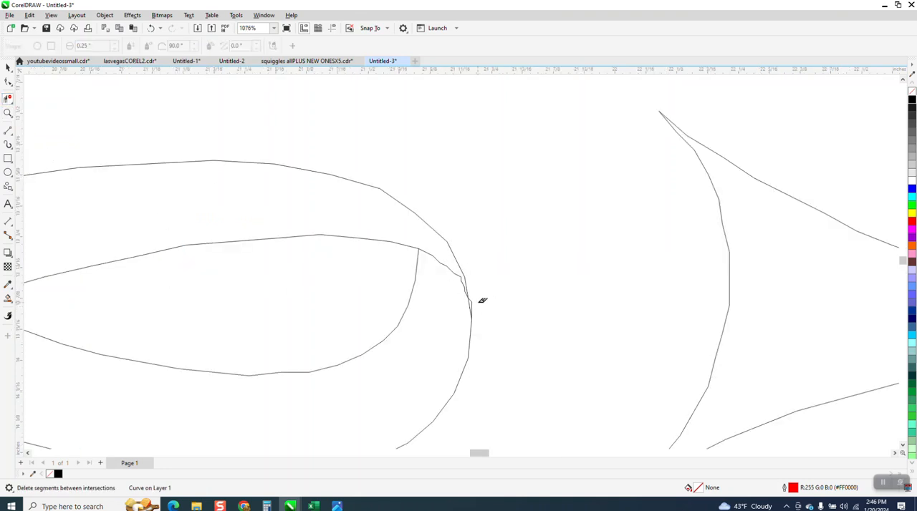
{"action": "left_click", "coordinate": [455, 270]}
{"action": "scroll", "coordinate": [446, 307], "scroll_direction": "down", "scroll_amount": 3}
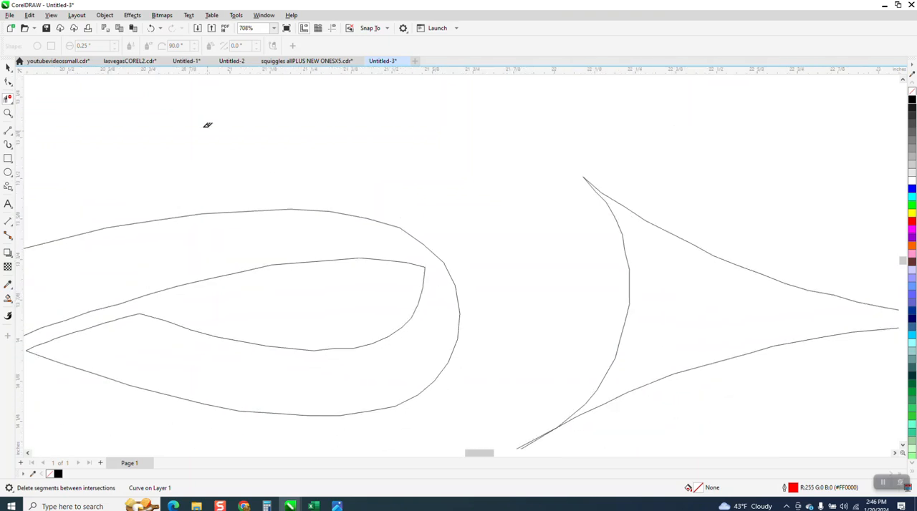
{"action": "left_click", "coordinate": [150, 28]}
{"action": "left_click", "coordinate": [439, 270]}
{"action": "scroll", "coordinate": [439, 270], "scroll_direction": "down", "scroll_amount": 4}
{"action": "scroll", "coordinate": [434, 248], "scroll_direction": "down", "scroll_amount": 1}
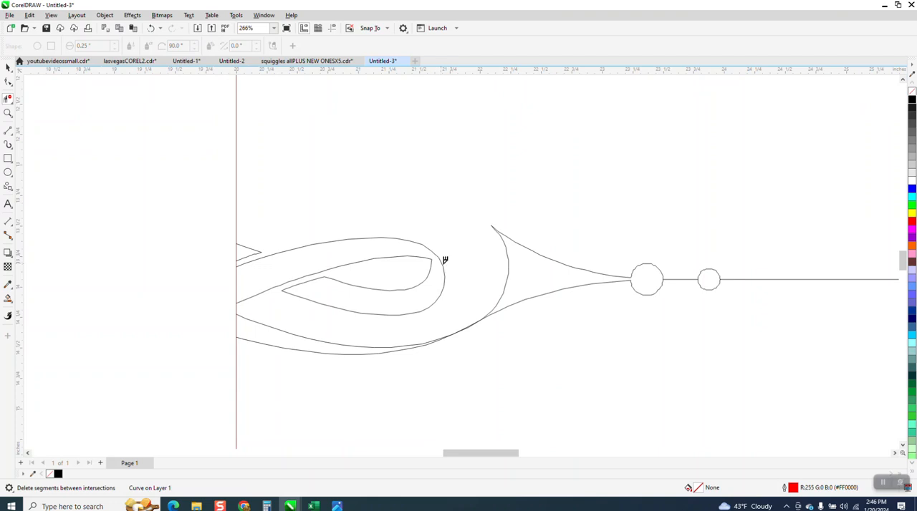
Delete the surplus nodes along both edges of the small pointed piece beside the vertical line, keeping its corner nodes
{"action": "left_click", "coordinate": [8, 112]}
{"action": "left_click_drag", "start_coordinate": [255, 263], "coordinate": [498, 331]}
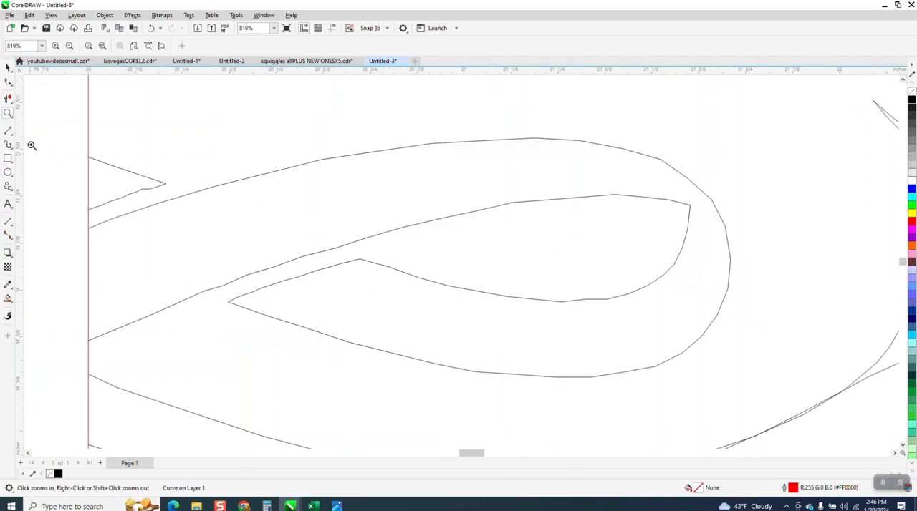
{"action": "left_click", "coordinate": [8, 82]}
{"action": "left_click", "coordinate": [149, 189]}
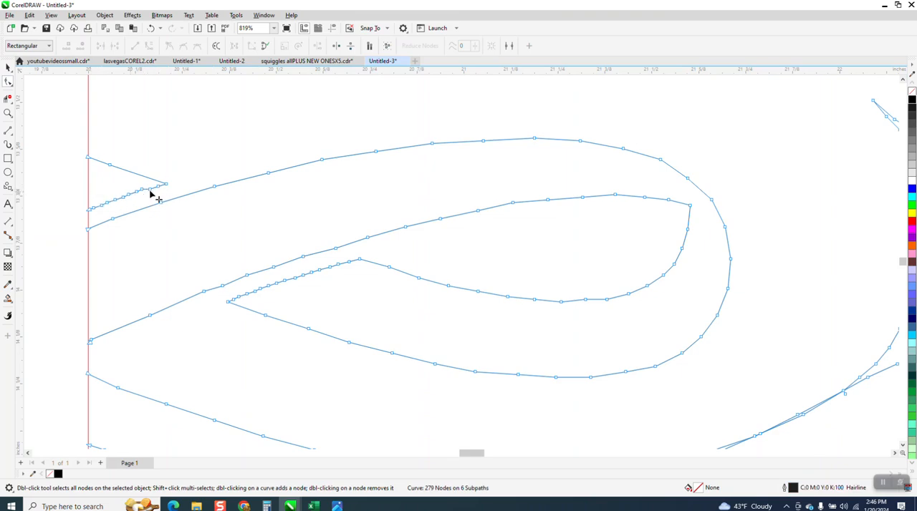
{"action": "left_click_drag", "start_coordinate": [111, 197], "coordinate": [139, 203]}
{"action": "key", "text": "Delete"}
{"action": "double_click", "coordinate": [158, 188]}
{"action": "double_click", "coordinate": [150, 190]}
{"action": "double_click", "coordinate": [142, 190]}
{"action": "double_click", "coordinate": [107, 204]}
{"action": "double_click", "coordinate": [102, 206]}
{"action": "double_click", "coordinate": [100, 211]}
{"action": "double_click", "coordinate": [94, 209]}
{"action": "double_click", "coordinate": [111, 166]}
Delete the corner node at the inner loop's rounded end and smooth the divider's jagged curves with the Smooth tool
{"action": "left_click", "coordinate": [690, 207]}
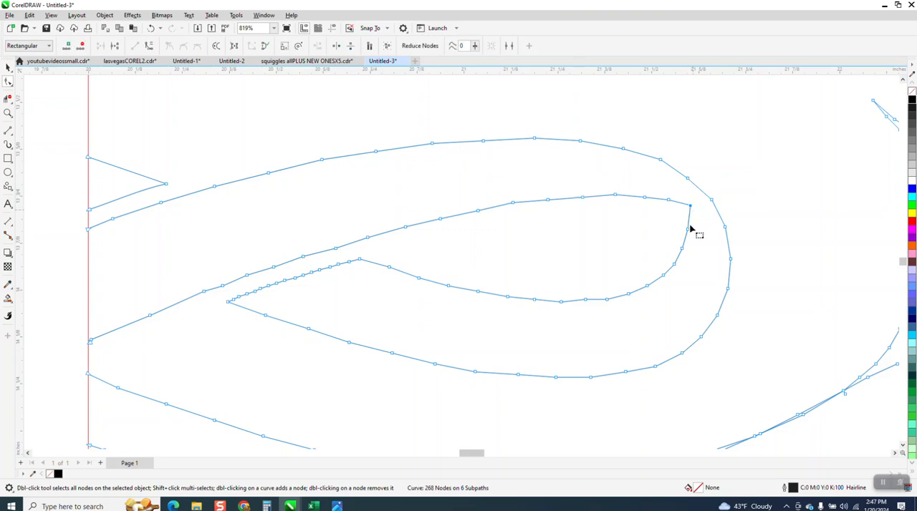
{"action": "key", "text": "Delete"}
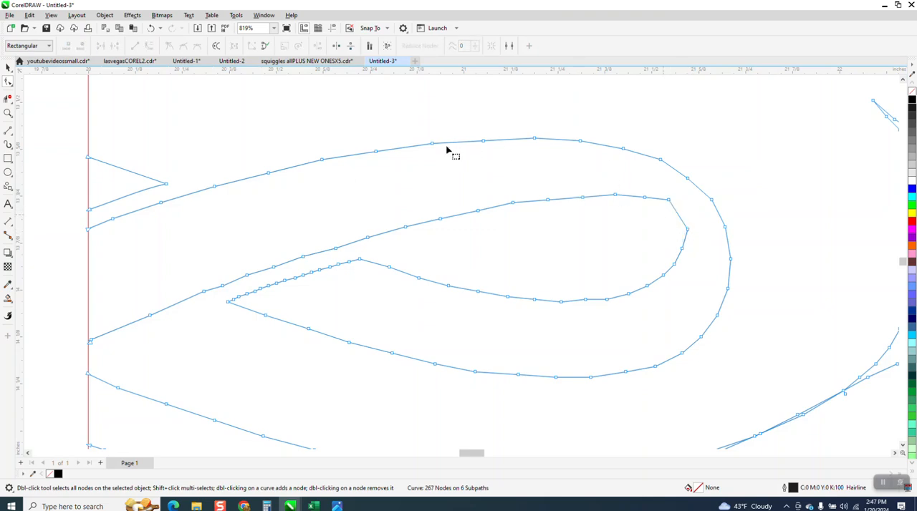
{"action": "left_click", "coordinate": [13, 86]}
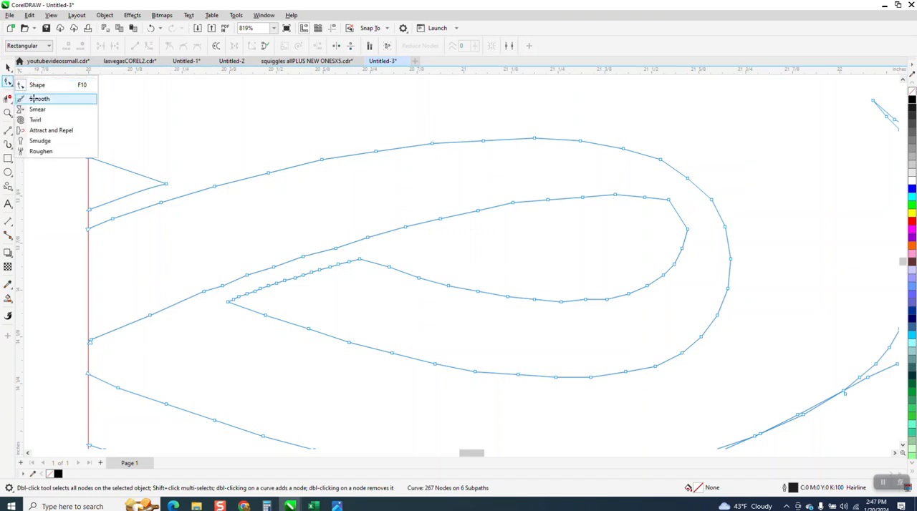
{"action": "left_click", "coordinate": [39, 99]}
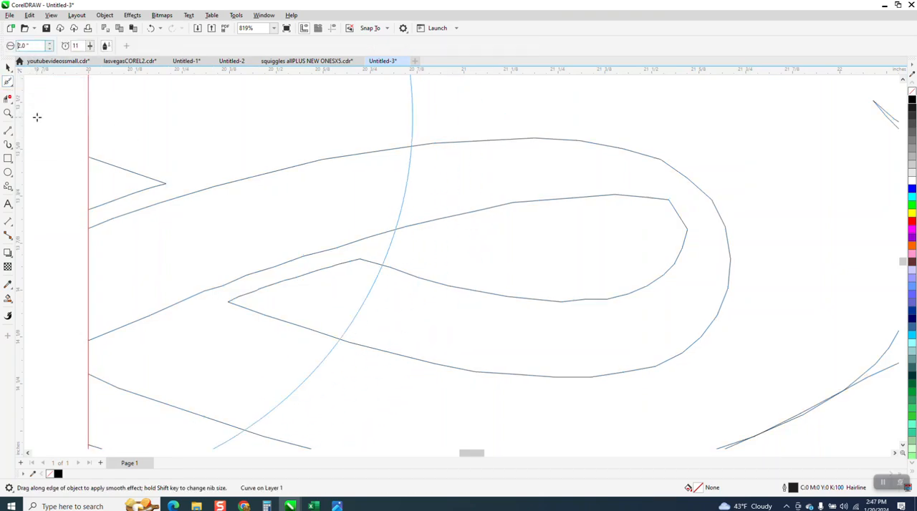
{"action": "mouse_move", "coordinate": [327, 164]}
{"action": "left_mouse_down"}
{"action": "mouse_move", "coordinate": [275, 168]}
{"action": "mouse_move", "coordinate": [270, 183]}
{"action": "mouse_move", "coordinate": [197, 189]}
{"action": "mouse_move", "coordinate": [217, 184]}
{"action": "mouse_move", "coordinate": [183, 198]}
{"action": "mouse_move", "coordinate": [323, 161]}
{"action": "mouse_move", "coordinate": [488, 136]}
{"action": "mouse_move", "coordinate": [586, 140]}
{"action": "mouse_move", "coordinate": [631, 160]}
{"action": "left_mouse_up"}
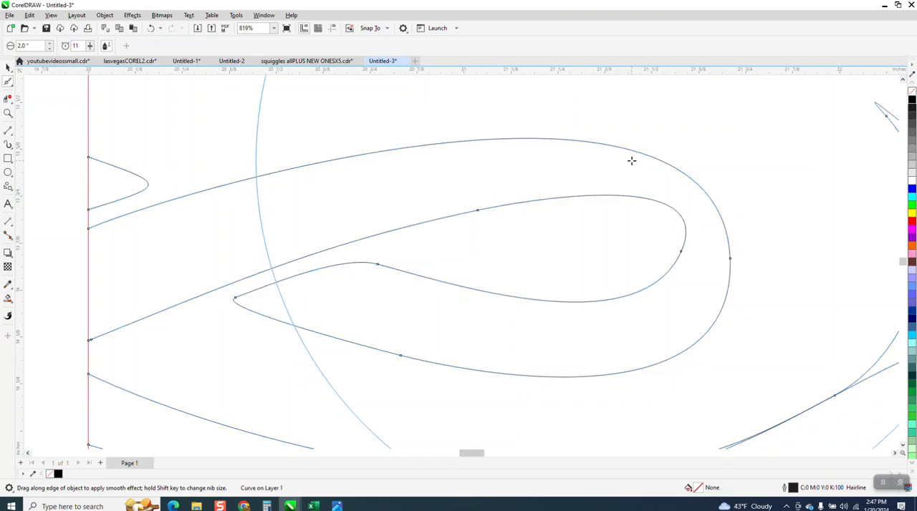
Draw a circle about 0.255 inches in diameter from the center of the larger jagged circle
{"action": "scroll", "coordinate": [379, 234], "scroll_direction": "down", "scroll_amount": 3}
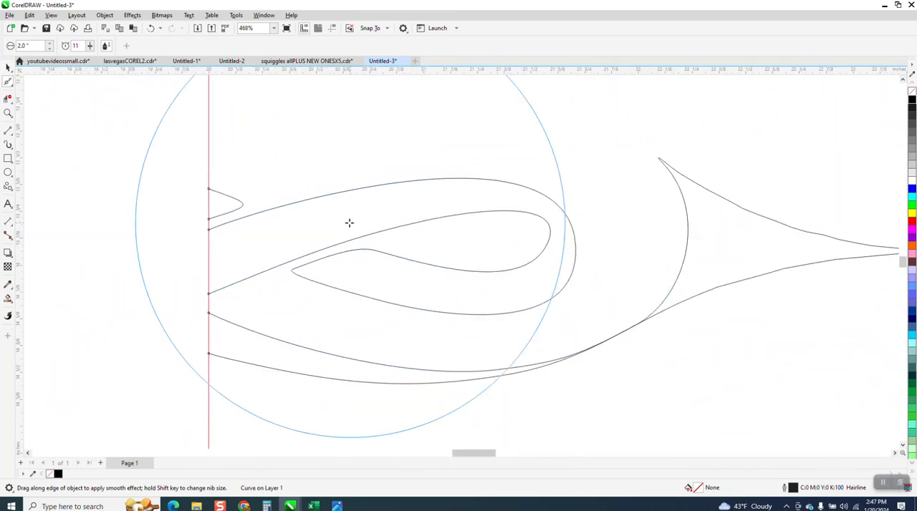
{"action": "scroll", "coordinate": [743, 303], "scroll_direction": "down", "scroll_amount": 1}
{"action": "scroll", "coordinate": [542, 303], "scroll_direction": "down", "scroll_amount": 1}
{"action": "left_click", "coordinate": [8, 113]}
{"action": "left_click_drag", "start_coordinate": [764, 246], "coordinate": [840, 319]}
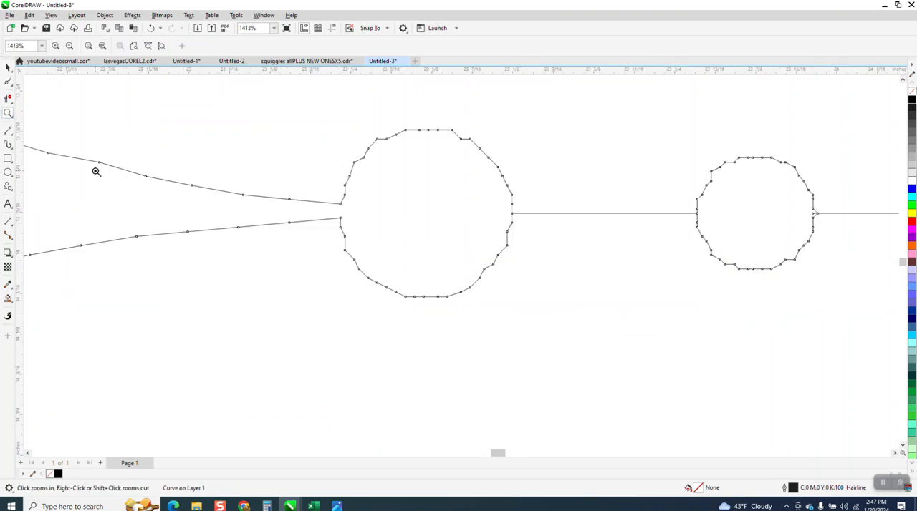
{"action": "left_click", "coordinate": [7, 172]}
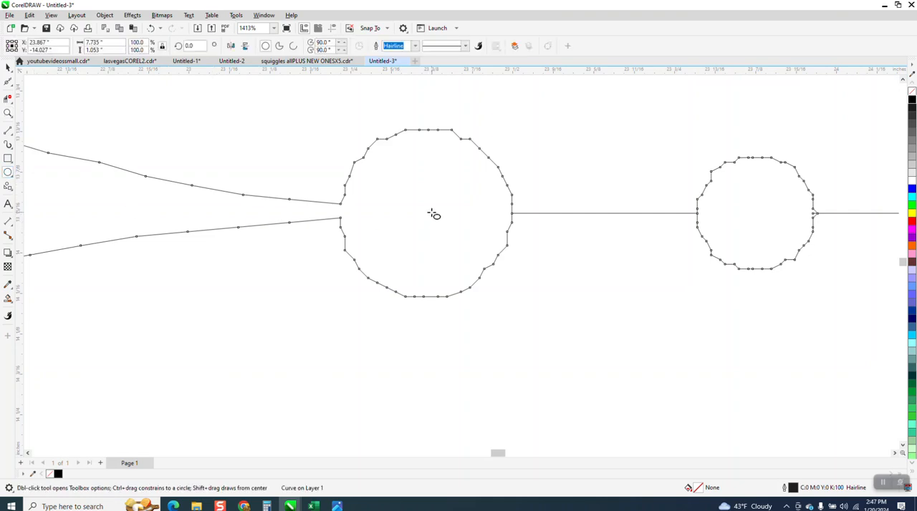
{"action": "left_click_drag", "start_coordinate": [433, 215], "coordinate": [362, 299]}
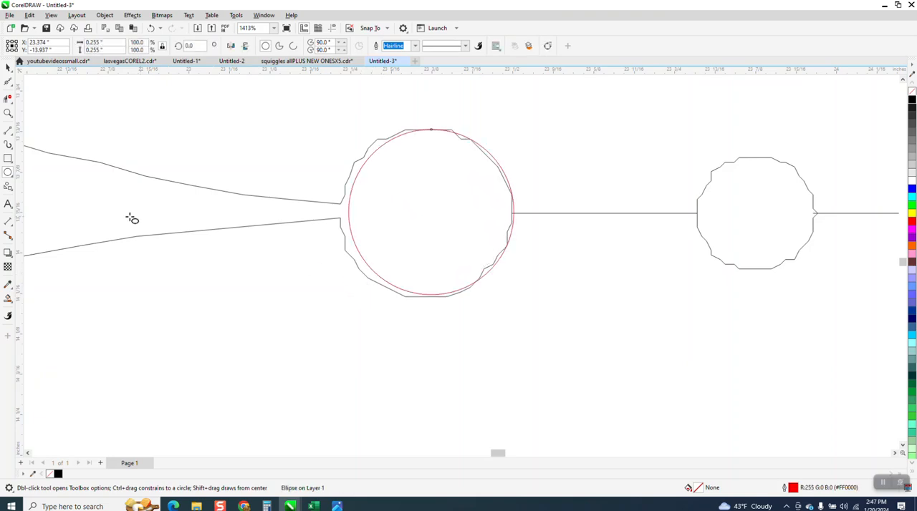
Enlarge the new circle to about 0.285 inches and reposition it so it surrounds the larger jagged circle
{"action": "left_click", "coordinate": [8, 67]}
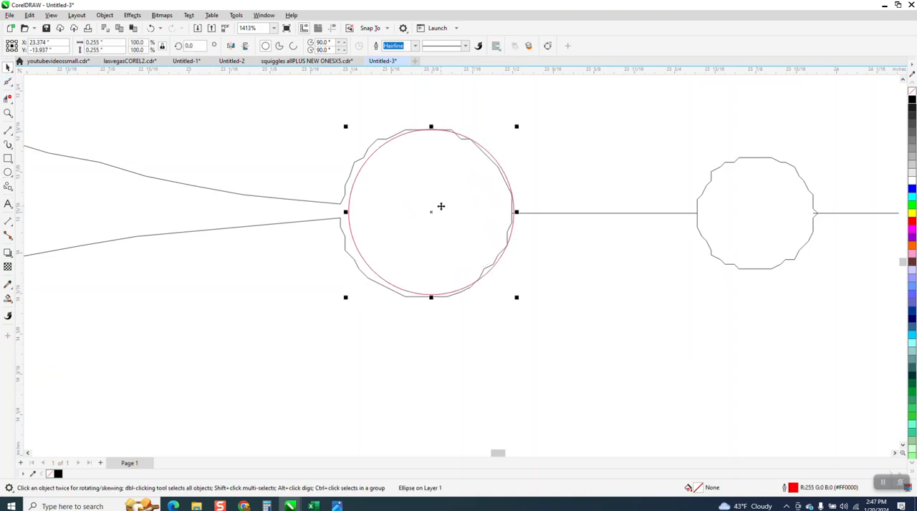
{"action": "left_click_drag", "start_coordinate": [433, 212], "coordinate": [426, 212]}
{"action": "left_click_drag", "start_coordinate": [517, 127], "coordinate": [529, 123]}
{"action": "left_click", "coordinate": [513, 129]}
{"action": "left_click_drag", "start_coordinate": [524, 117], "coordinate": [522, 118]}
{"action": "left_click", "coordinate": [487, 150]}
{"action": "left_click", "coordinate": [502, 159]}
{"action": "left_click", "coordinate": [495, 159]}
{"action": "left_click_drag", "start_coordinate": [516, 127], "coordinate": [526, 118]}
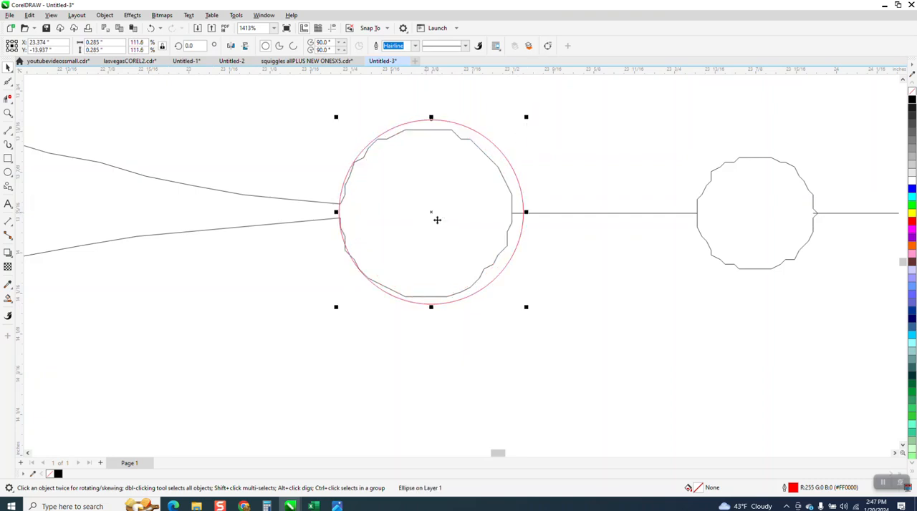
{"action": "left_click_drag", "start_coordinate": [439, 215], "coordinate": [436, 219]}
Remove the jagged outline inside the larger new circle with Virtual Segment Delete
{"action": "left_click", "coordinate": [9, 99]}
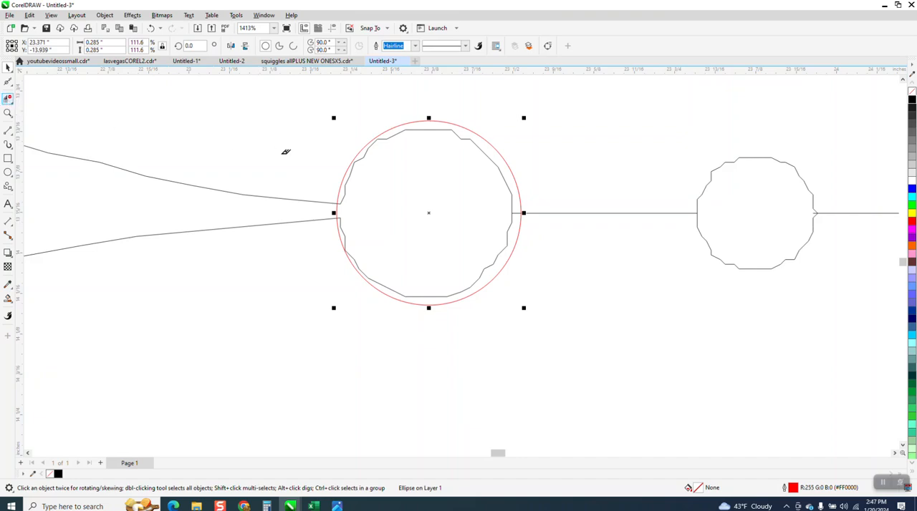
{"action": "left_click", "coordinate": [367, 146]}
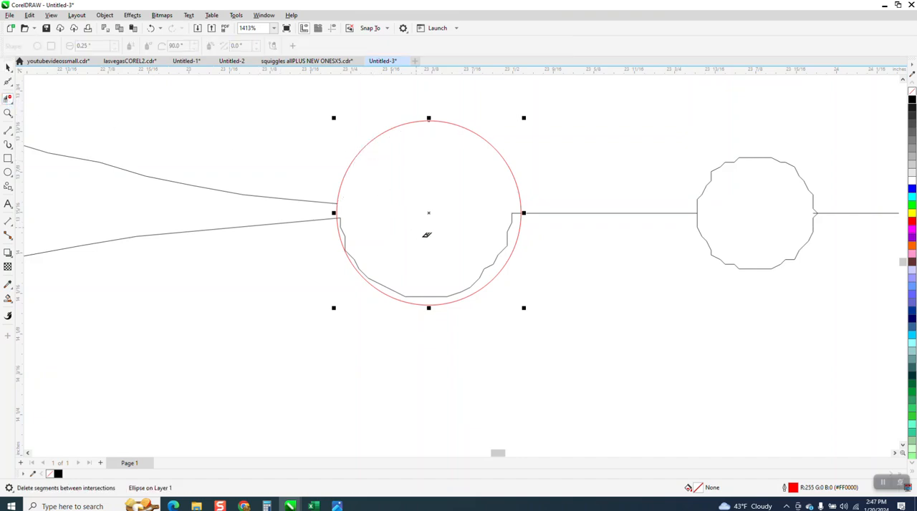
{"action": "left_click", "coordinate": [511, 227]}
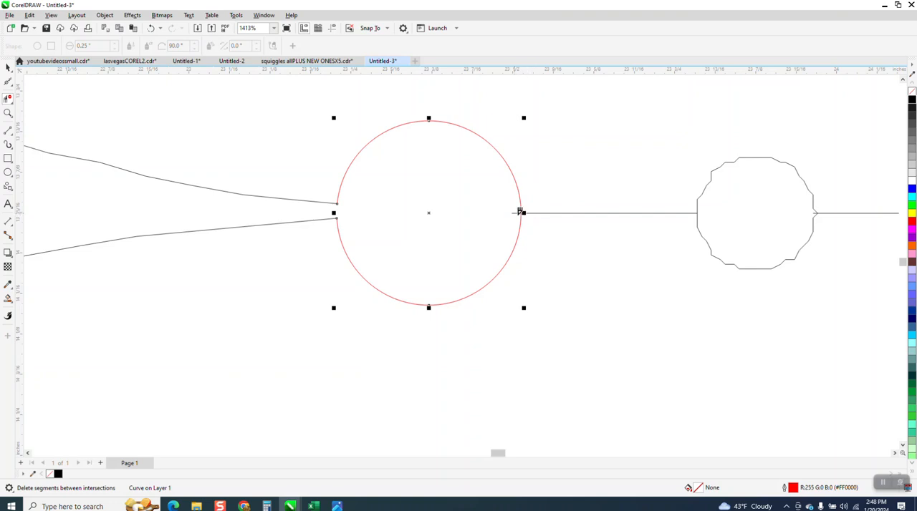
Draw a circle about 0.206 inches in diameter around the smaller jagged circle
{"action": "scroll", "coordinate": [449, 197], "scroll_direction": "down", "scroll_amount": 2}
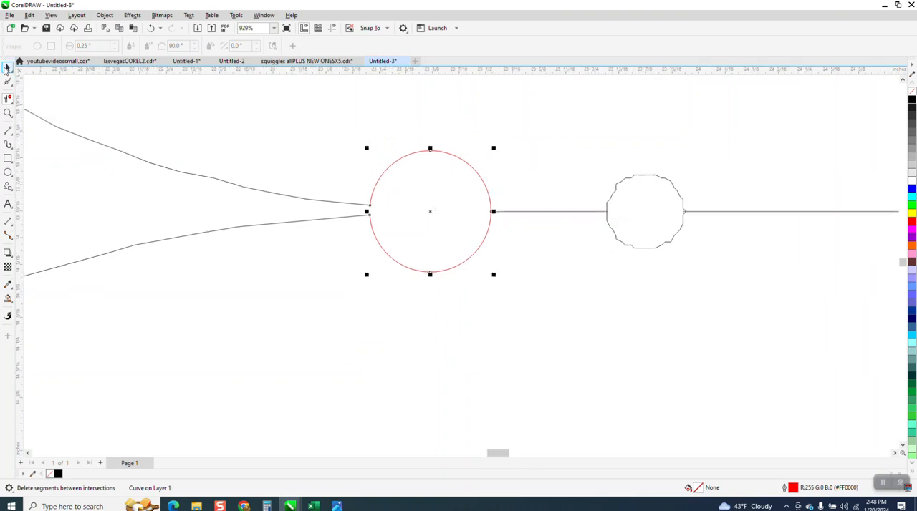
{"action": "key", "text": "space"}
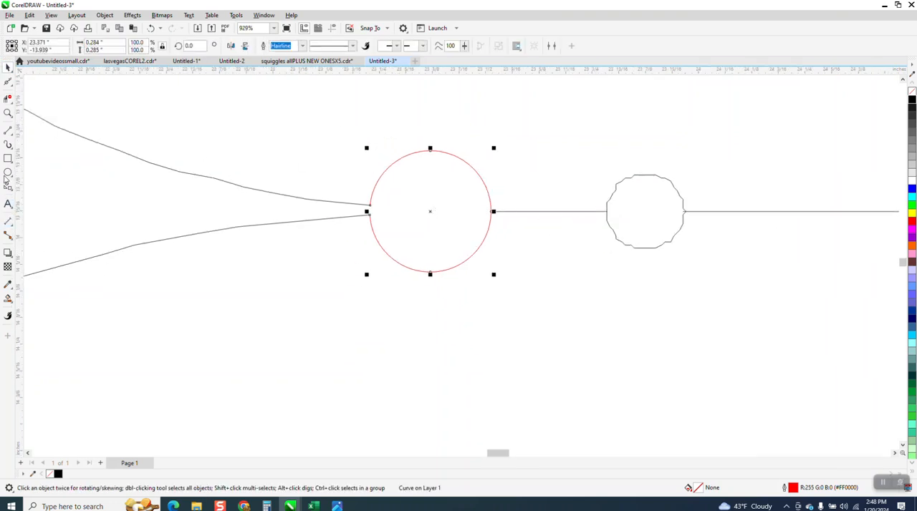
{"action": "left_click", "coordinate": [7, 174]}
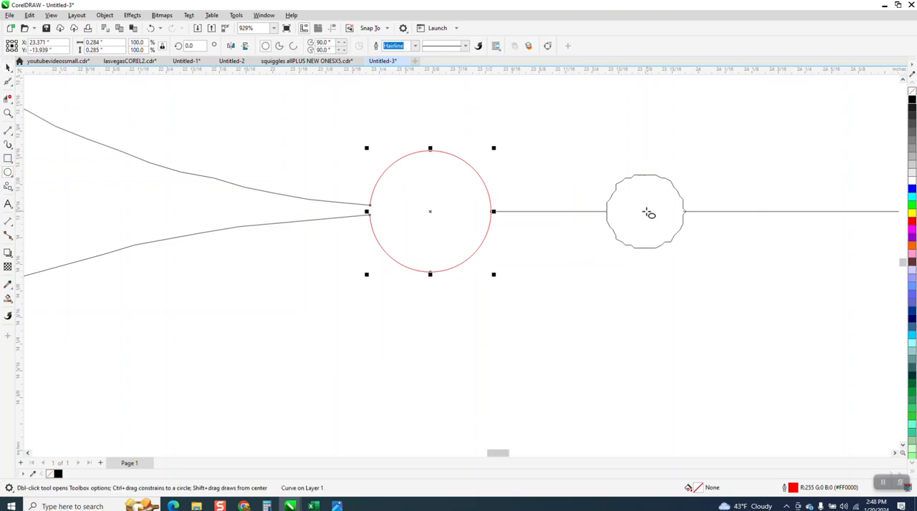
{"action": "left_click_drag", "start_coordinate": [646, 211], "coordinate": [630, 254]}
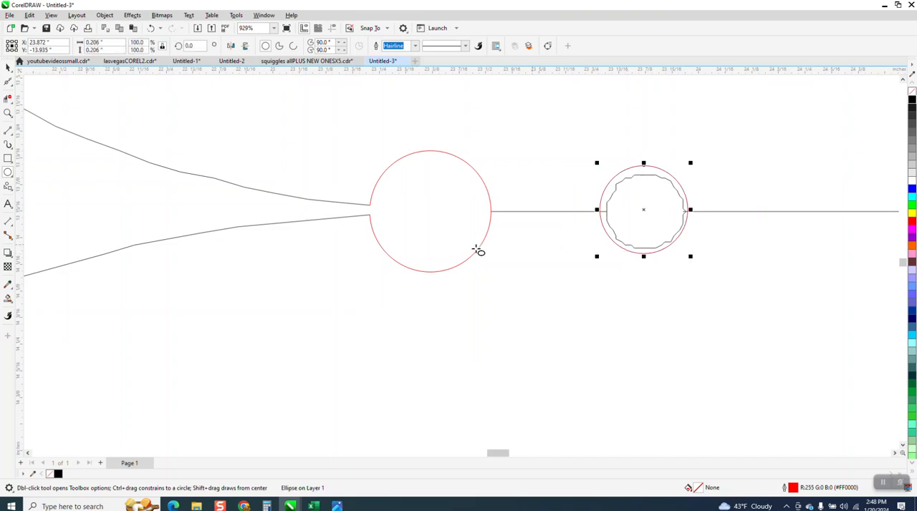
Align a horizontal guideline with the divider's straight line and move the smaller new circle's center onto it
{"action": "left_click", "coordinate": [8, 113]}
{"action": "left_click_drag", "start_coordinate": [540, 148], "coordinate": [785, 292]}
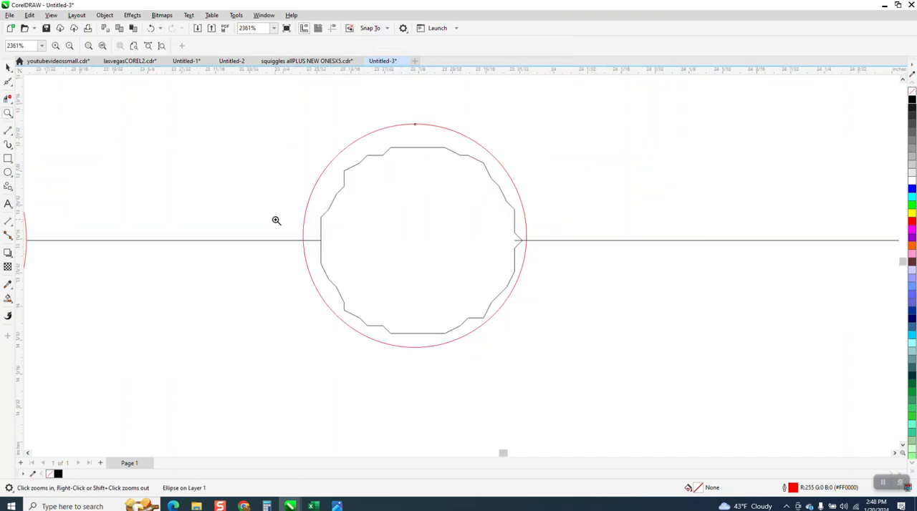
{"action": "key", "text": "space"}
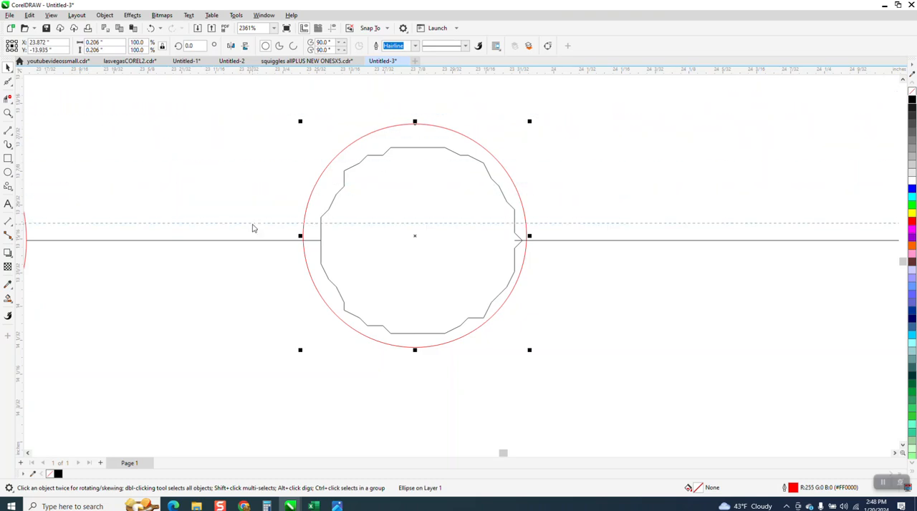
{"action": "left_click", "coordinate": [265, 243]}
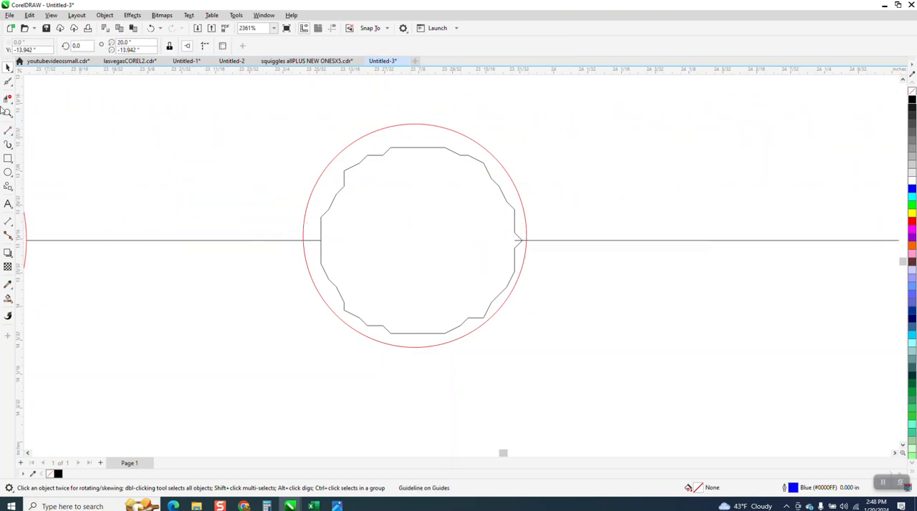
{"action": "left_click", "coordinate": [331, 29]}
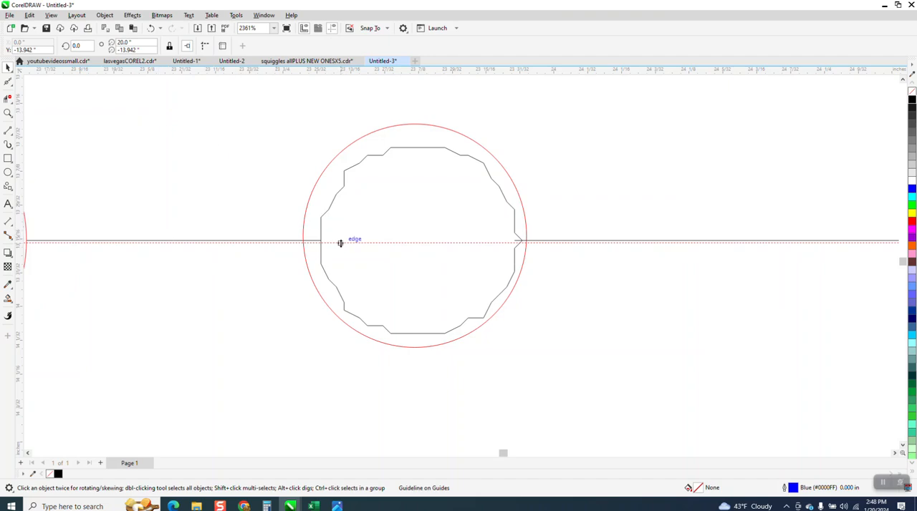
{"action": "left_click_drag", "start_coordinate": [327, 246], "coordinate": [321, 241]}
{"action": "left_click", "coordinate": [438, 127]}
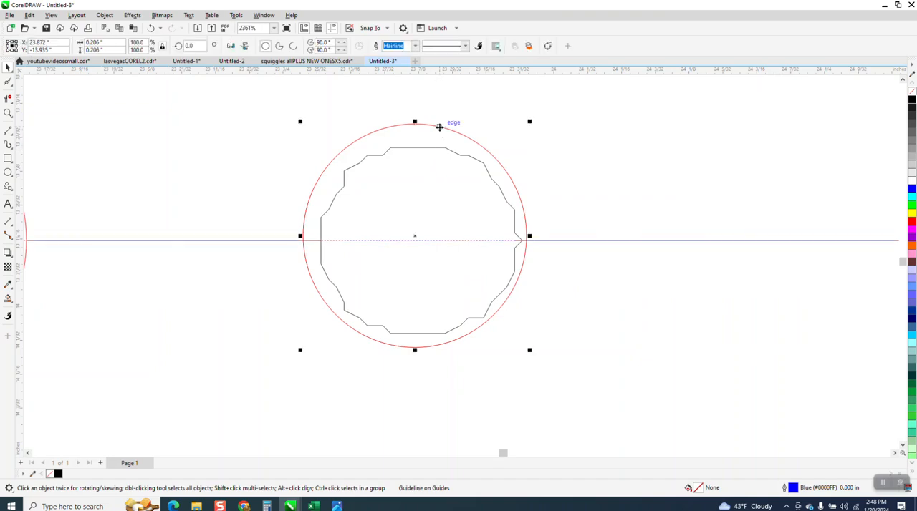
{"action": "left_click_drag", "start_coordinate": [415, 236], "coordinate": [415, 242]}
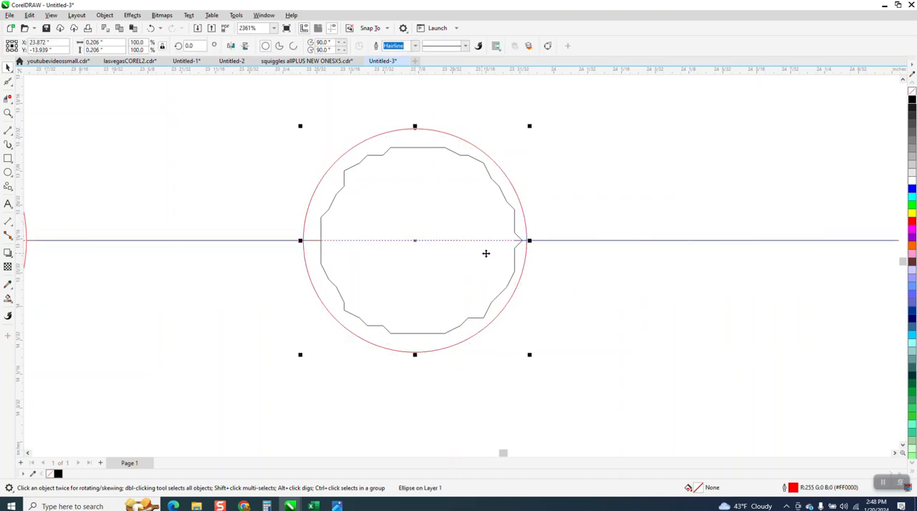
Hide the guidelines and remove the jagged outline inside the smaller new circle with Virtual Segment Delete
{"action": "left_click", "coordinate": [7, 98]}
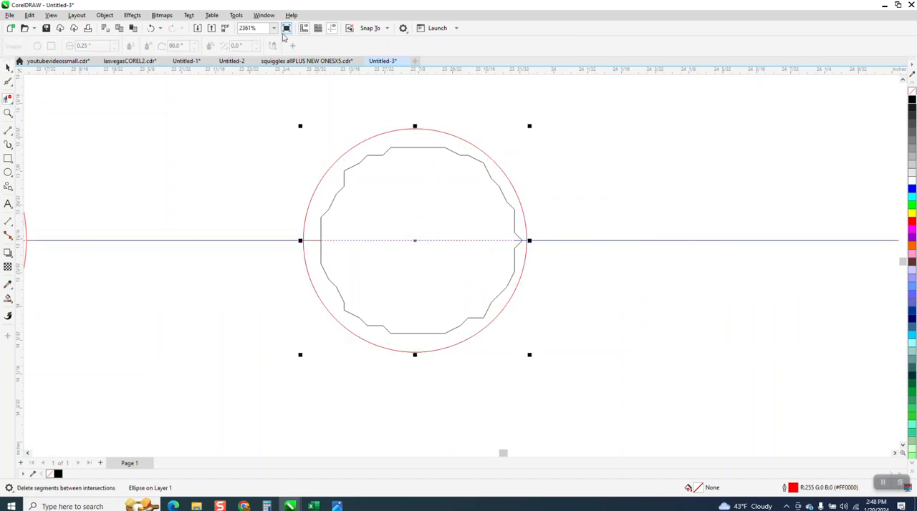
{"action": "left_click", "coordinate": [334, 31]}
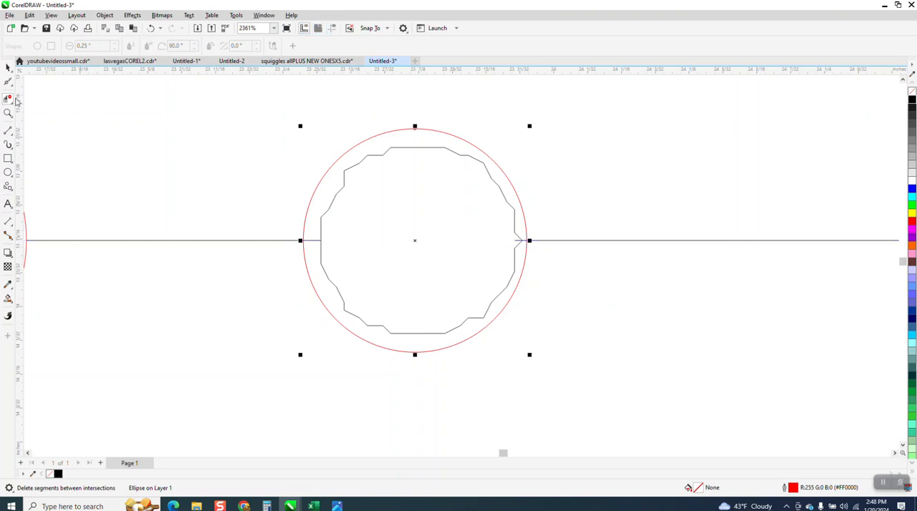
{"action": "left_click_drag", "start_coordinate": [352, 162], "coordinate": [371, 184]}
{"action": "left_click_drag", "start_coordinate": [434, 263], "coordinate": [459, 332]}
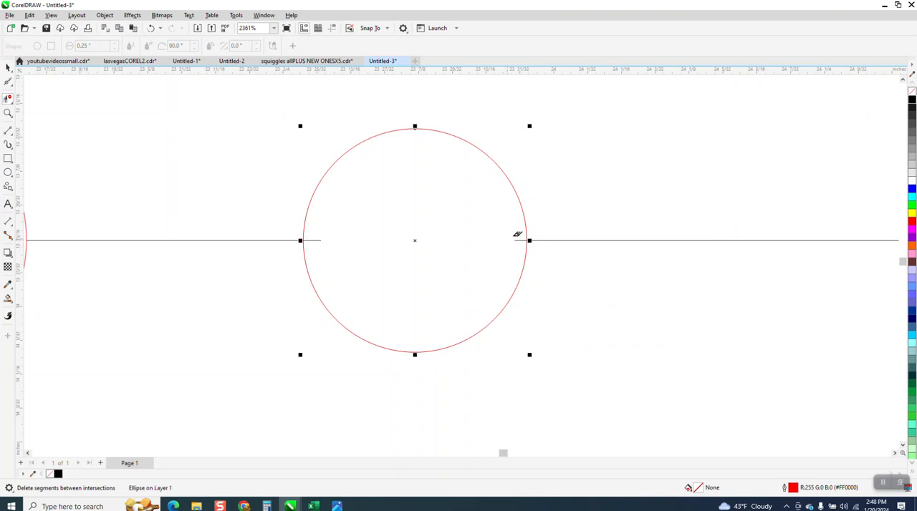
{"action": "scroll", "coordinate": [313, 239], "scroll_direction": "down", "scroll_amount": 6}
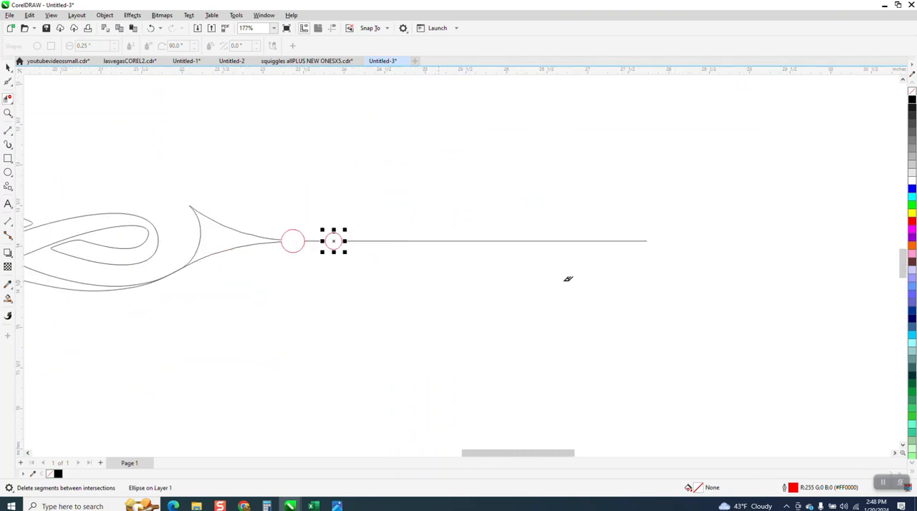
{"action": "scroll", "coordinate": [512, 254], "scroll_direction": "down", "scroll_amount": 2}
{"action": "left_click", "coordinate": [8, 112]}
{"action": "left_click_drag", "start_coordinate": [265, 233], "coordinate": [365, 291]}
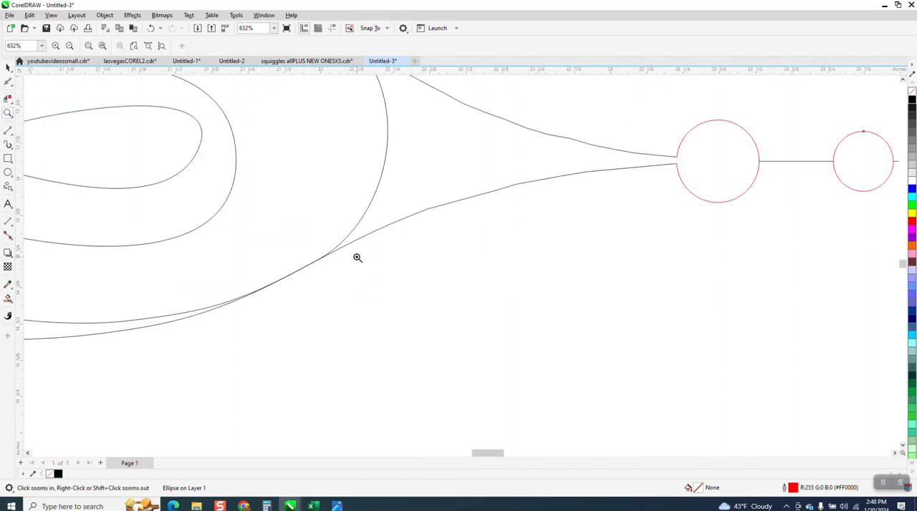
{"action": "scroll", "coordinate": [357, 258], "scroll_direction": "down", "scroll_amount": 4}
{"action": "scroll", "coordinate": [343, 253], "scroll_direction": "down", "scroll_amount": 1}
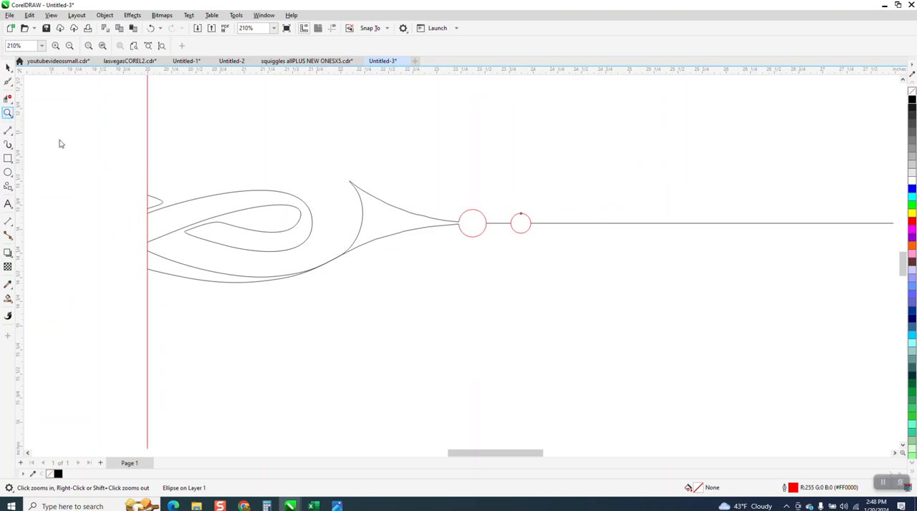
{"action": "left_click_drag", "start_coordinate": [184, 227], "coordinate": [371, 307]}
{"action": "left_click", "coordinate": [12, 100]}
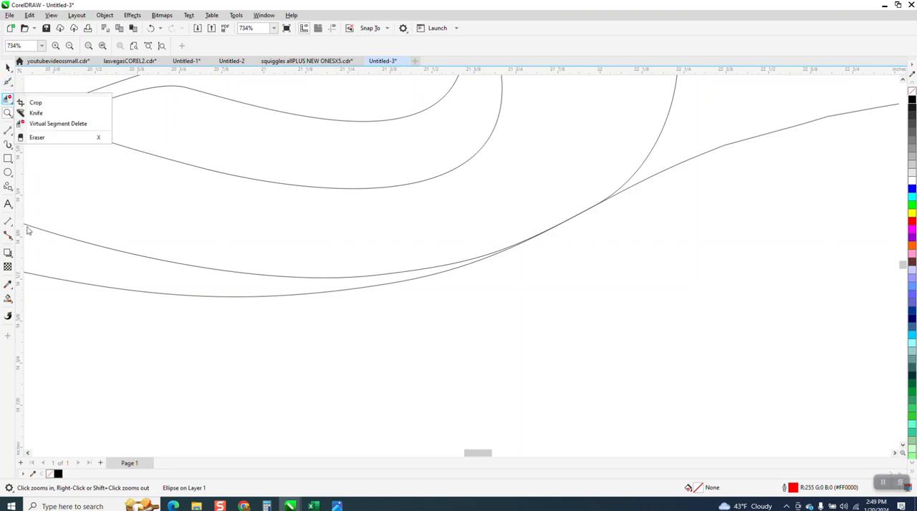
{"action": "scroll", "coordinate": [120, 249], "scroll_direction": "down", "scroll_amount": 1}
Delete the surplus node on the upper of the two long bottom curves, just before they meet
{"action": "left_click", "coordinate": [11, 86]}
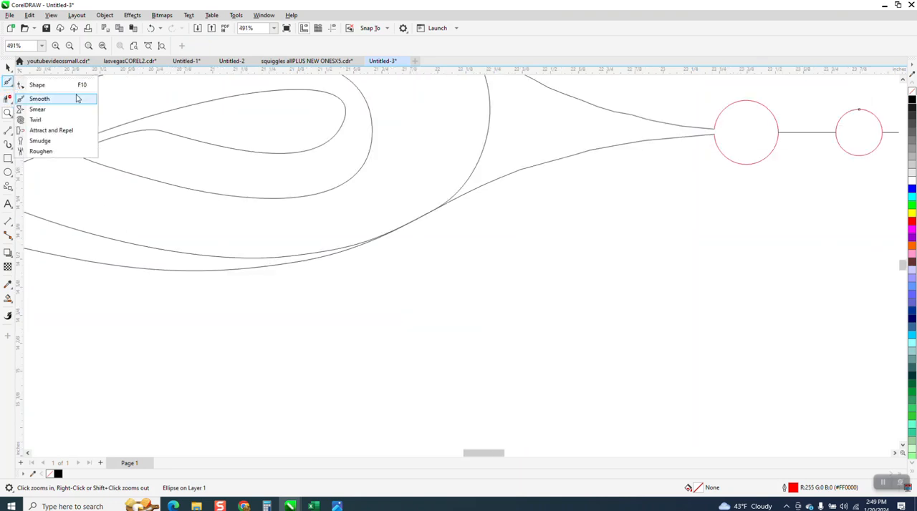
{"action": "key", "text": "F10"}
{"action": "scroll", "coordinate": [307, 277], "scroll_direction": "down", "scroll_amount": 2}
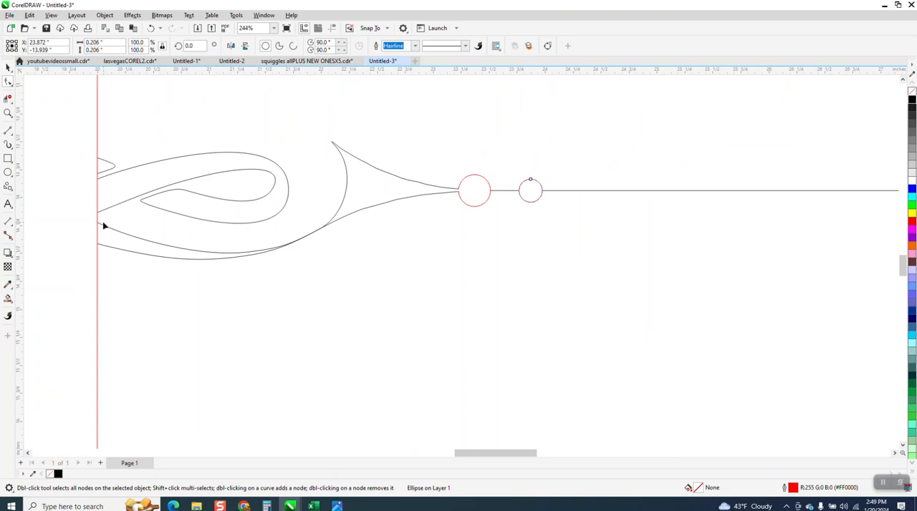
{"action": "left_click", "coordinate": [104, 228]}
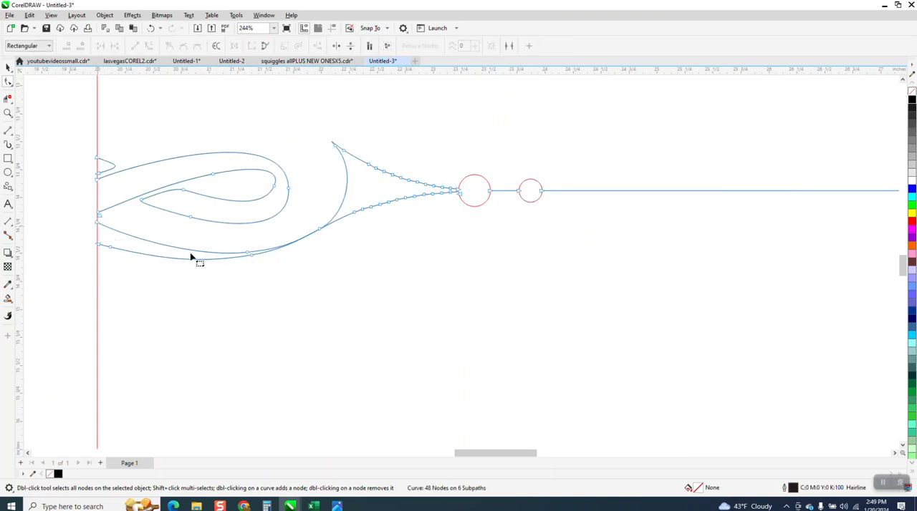
{"action": "key", "text": "Delete"}
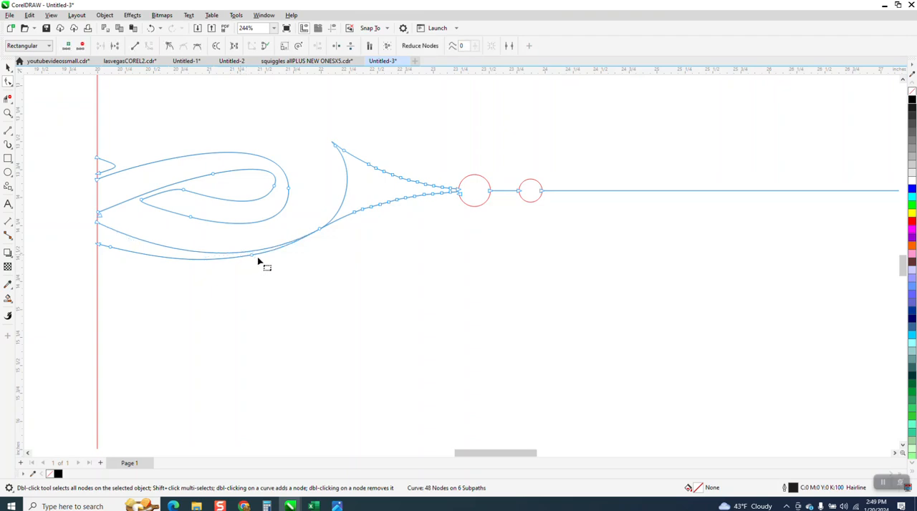
Delete the surplus node where the two long bottom curves meet and reshape the inner curve using the handle at the spike's tip
{"action": "left_click", "coordinate": [320, 232]}
{"action": "key", "text": "Delete"}
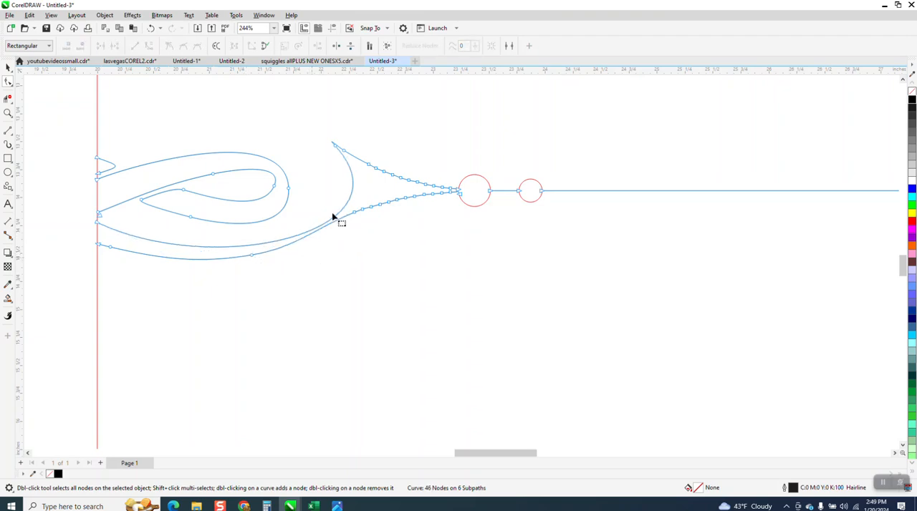
{"action": "left_click_drag", "start_coordinate": [335, 147], "coordinate": [387, 232]}
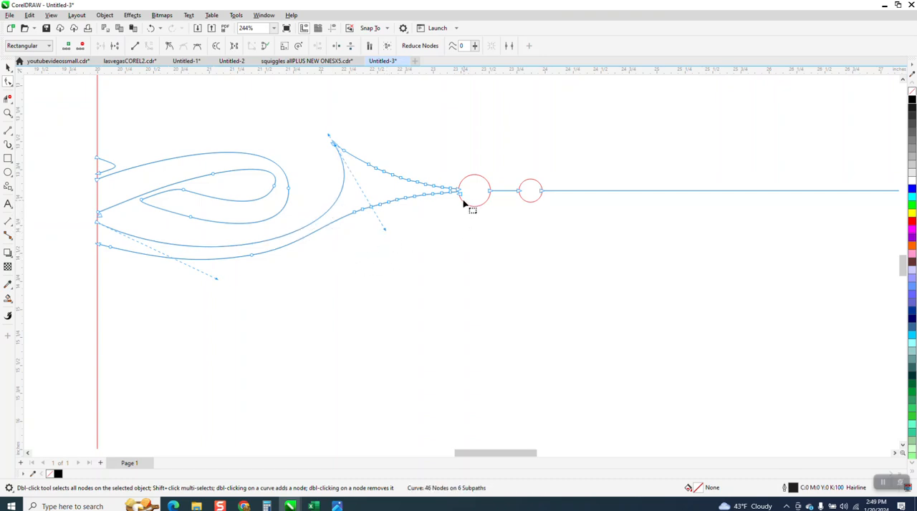
Break the divider's outline curve apart into separate objects
{"action": "key", "text": "z"}
{"action": "left_click_drag", "start_coordinate": [454, 163], "coordinate": [605, 247]}
{"action": "scroll", "coordinate": [573, 259], "scroll_direction": "down", "scroll_amount": 2}
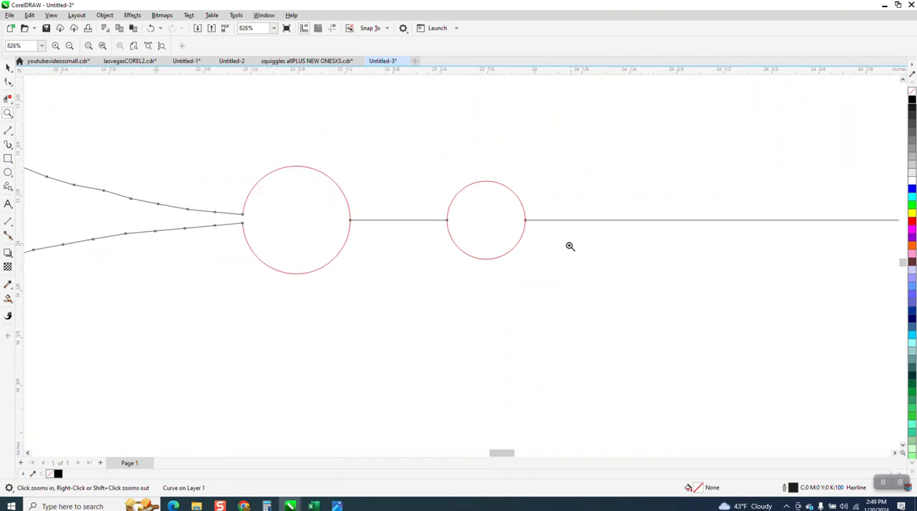
{"action": "scroll", "coordinate": [475, 219], "scroll_direction": "down", "scroll_amount": 4}
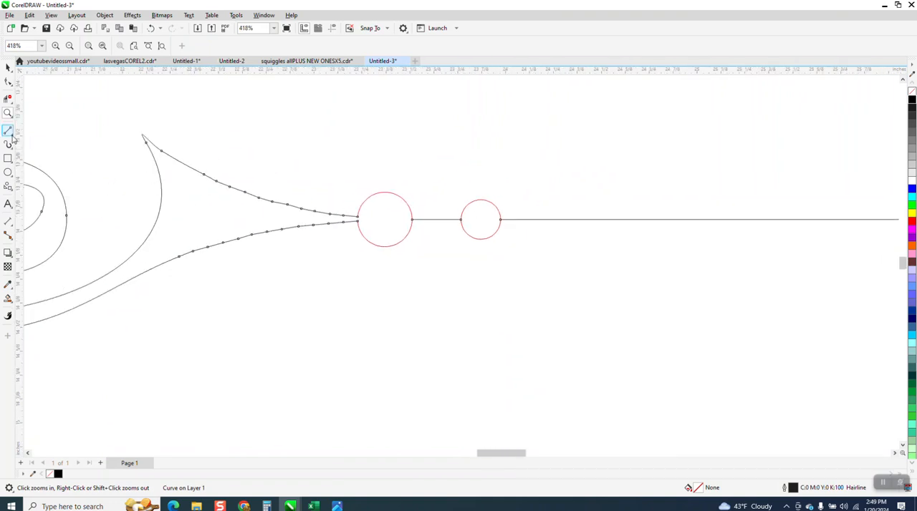
{"action": "left_click", "coordinate": [8, 68]}
{"action": "left_click", "coordinate": [449, 222]}
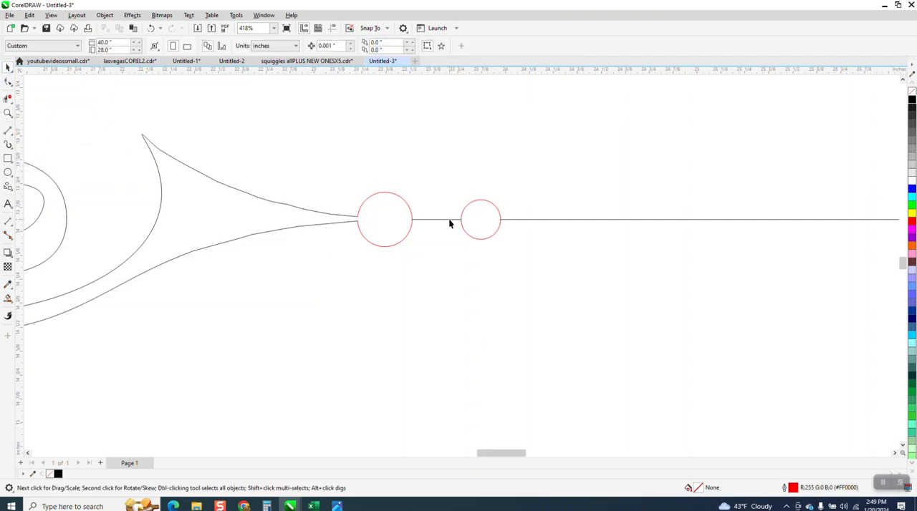
{"action": "left_click", "coordinate": [449, 220]}
{"action": "left_click", "coordinate": [105, 15]}
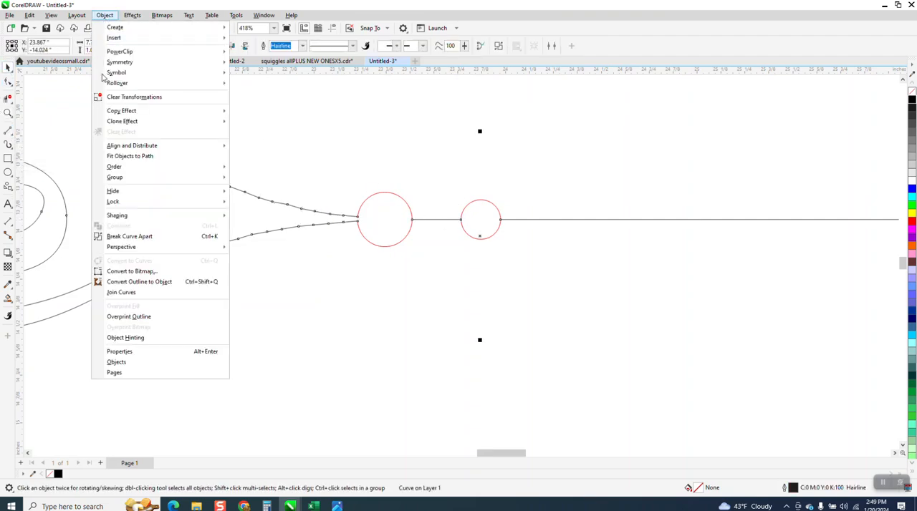
{"action": "left_click", "coordinate": [136, 237]}
Delete the short straight line between the two circles
{"action": "left_click", "coordinate": [438, 199]}
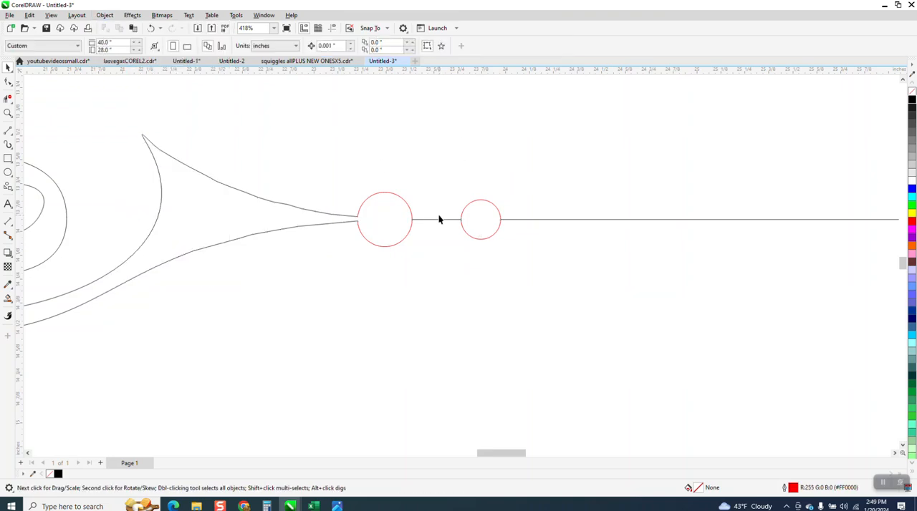
{"action": "left_click", "coordinate": [439, 221]}
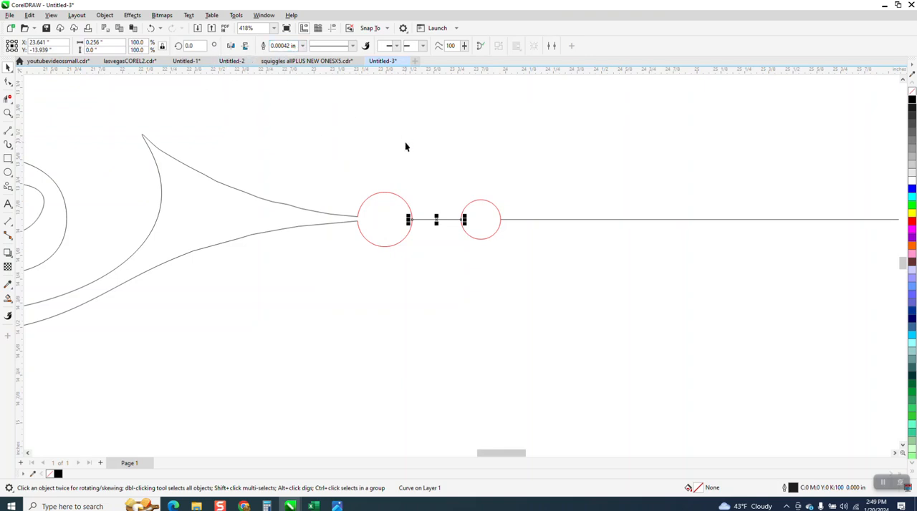
{"action": "key", "text": "Delete"}
Draw a rectangle about 0.047 inches high along the straight line from the larger circle and stretch it to about 4.244 inches wide
{"action": "left_click", "coordinate": [8, 159]}
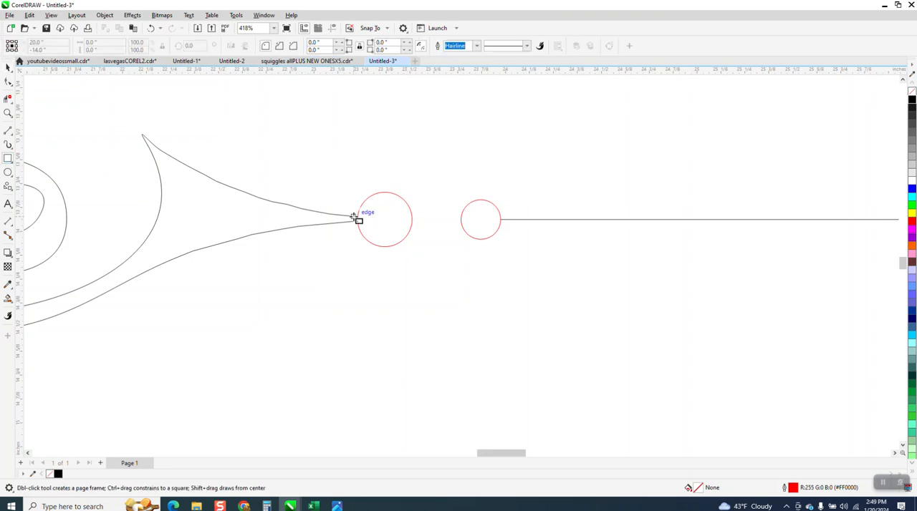
{"action": "left_click_drag", "start_coordinate": [407, 214], "coordinate": [886, 224]}
{"action": "scroll", "coordinate": [452, 256], "scroll_direction": "down", "scroll_amount": 5}
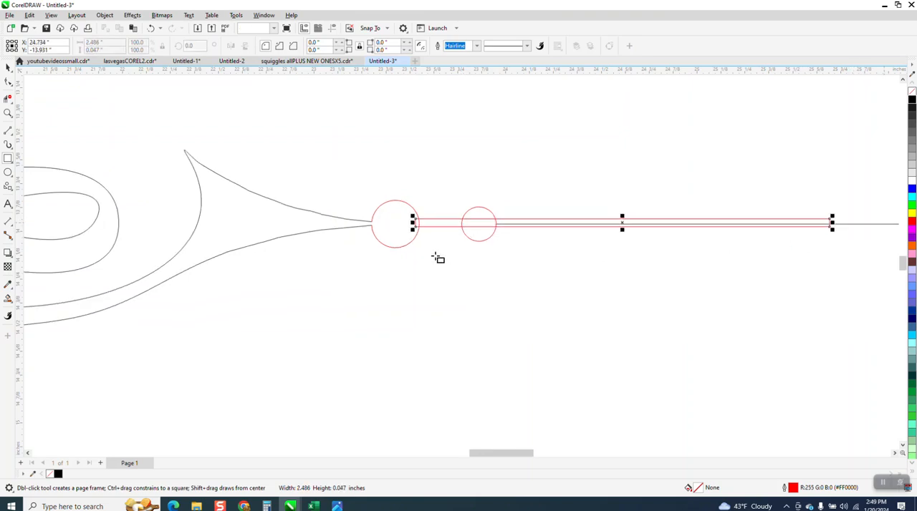
{"action": "left_click_drag", "start_coordinate": [623, 240], "coordinate": [768, 241]}
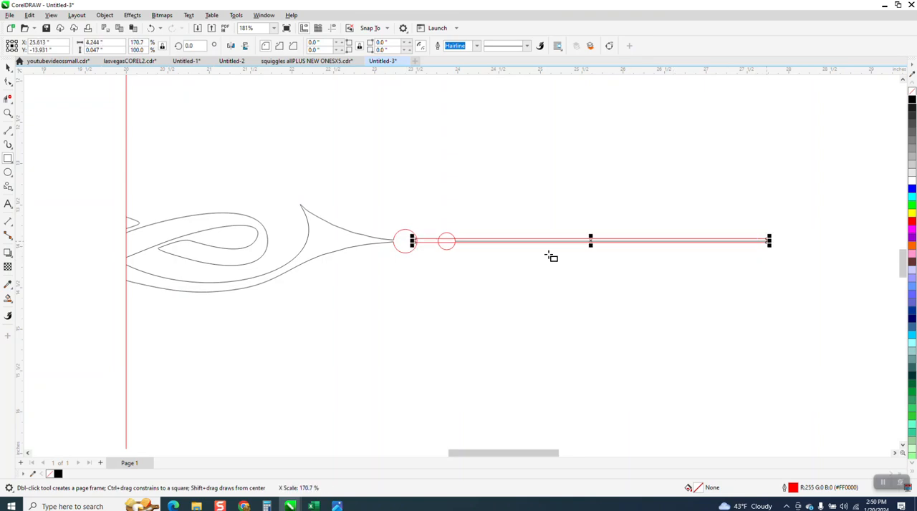
Move the thin rectangle slightly down so the divider's straight line runs along its middle, keeping its end inside the larger circle
{"action": "left_click", "coordinate": [8, 112]}
{"action": "left_click_drag", "start_coordinate": [401, 218], "coordinate": [573, 313]}
{"action": "left_click", "coordinate": [8, 67]}
{"action": "left_click_drag", "start_coordinate": [342, 159], "coordinate": [337, 162]}
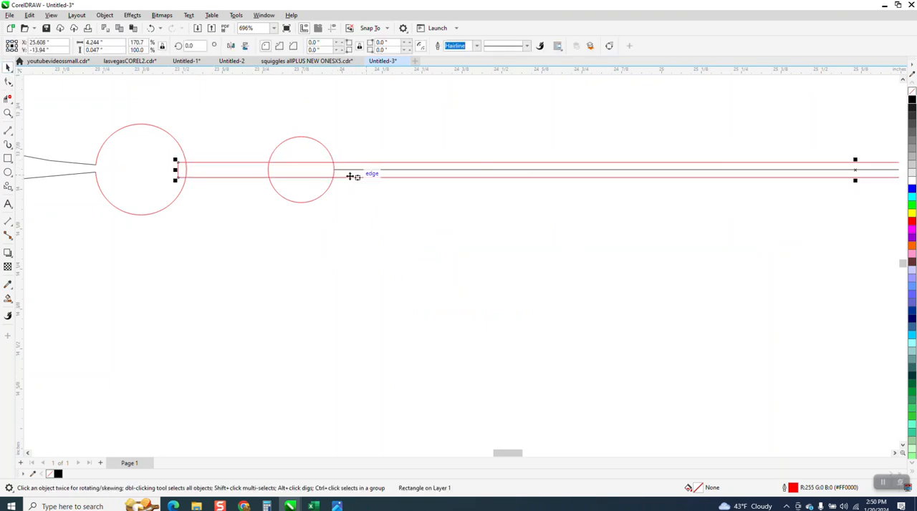
Remove the old straight line and the smaller circle's arcs lying within the thin rectangle with Virtual Segment Delete
{"action": "left_click", "coordinate": [7, 98]}
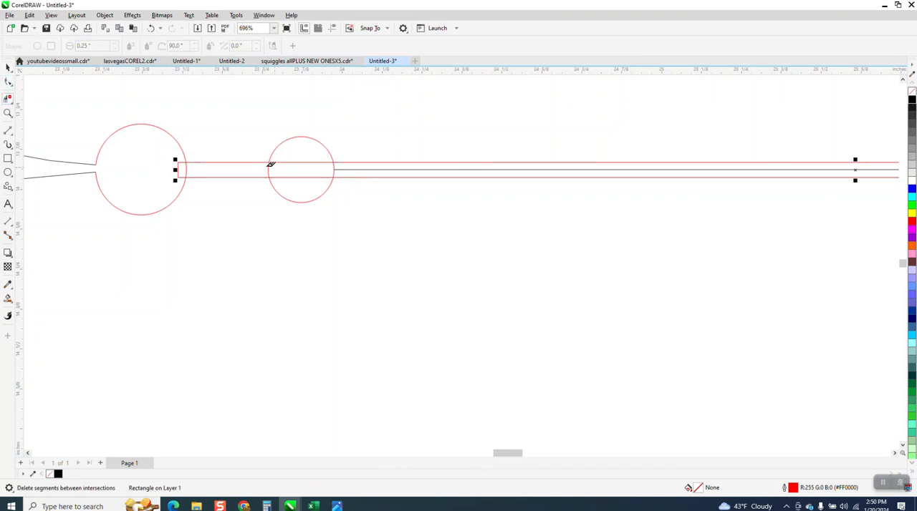
{"action": "left_click", "coordinate": [335, 165]}
{"action": "left_click", "coordinate": [151, 28]}
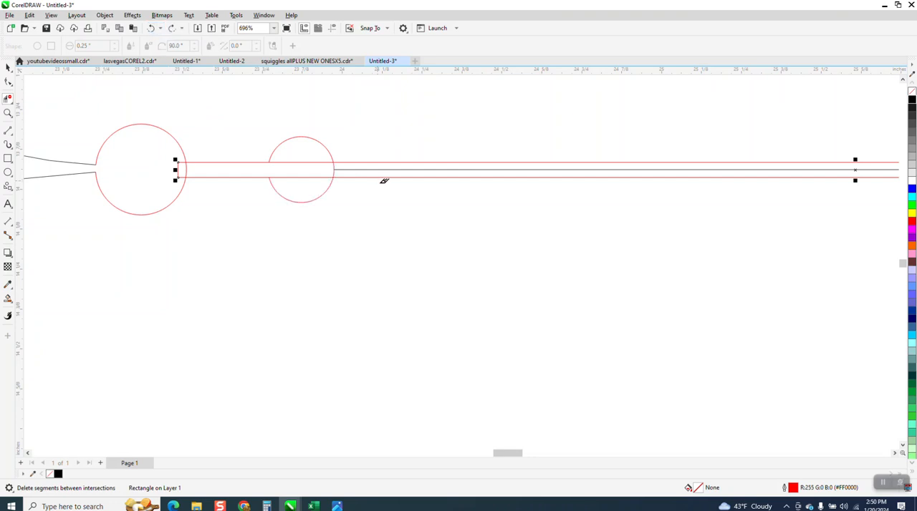
{"action": "left_click", "coordinate": [345, 169]}
{"action": "scroll", "coordinate": [322, 180], "scroll_direction": "down", "scroll_amount": 1}
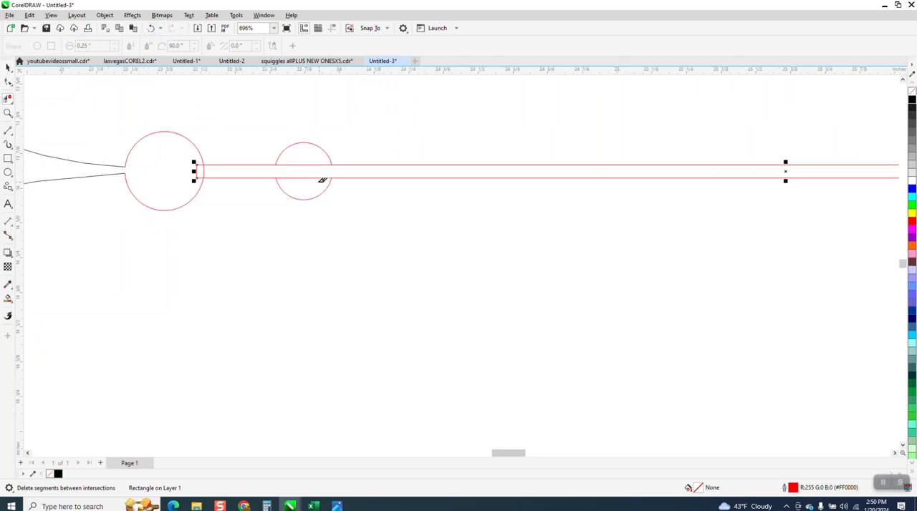
Remove the rectangle edges inside the smaller circle and the overlapping segments where the bar meets the larger circle
{"action": "left_click_drag", "start_coordinate": [308, 159], "coordinate": [310, 189]}
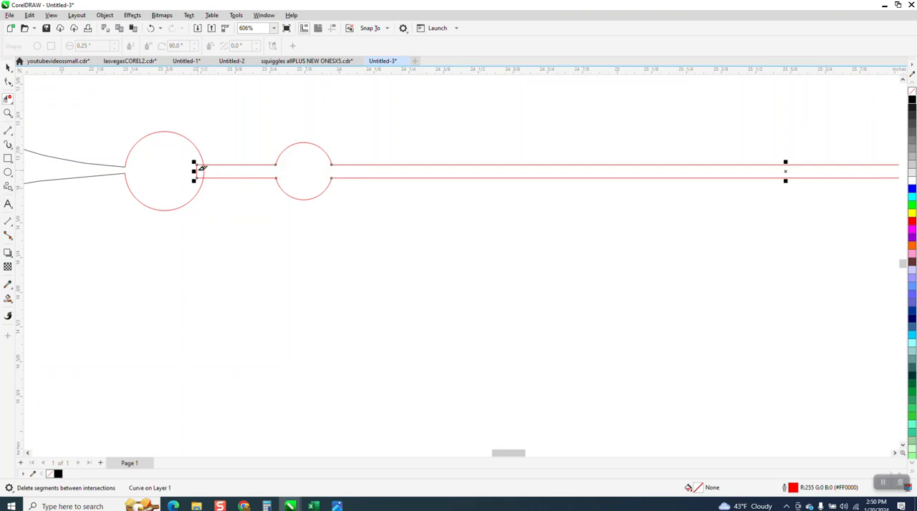
{"action": "left_click", "coordinate": [199, 166]}
{"action": "scroll", "coordinate": [242, 209], "scroll_direction": "down", "scroll_amount": 6}
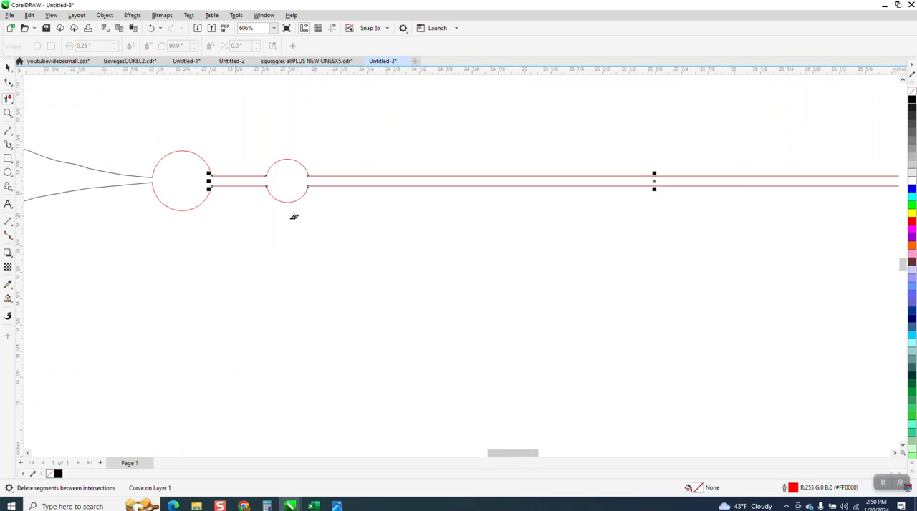
{"action": "scroll", "coordinate": [425, 234], "scroll_direction": "down", "scroll_amount": 5}
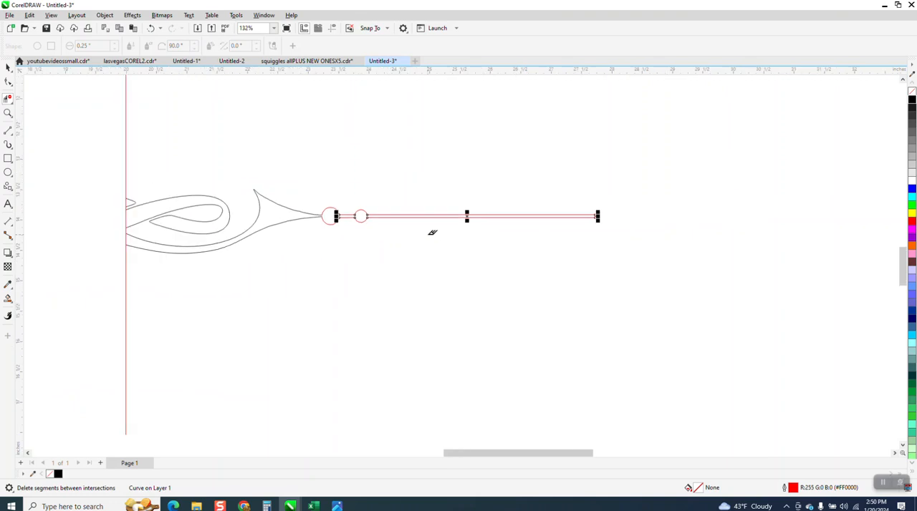
Smooth the rounded end of the inner loop by adjusting the control handle of its end node
{"action": "left_click", "coordinate": [7, 67]}
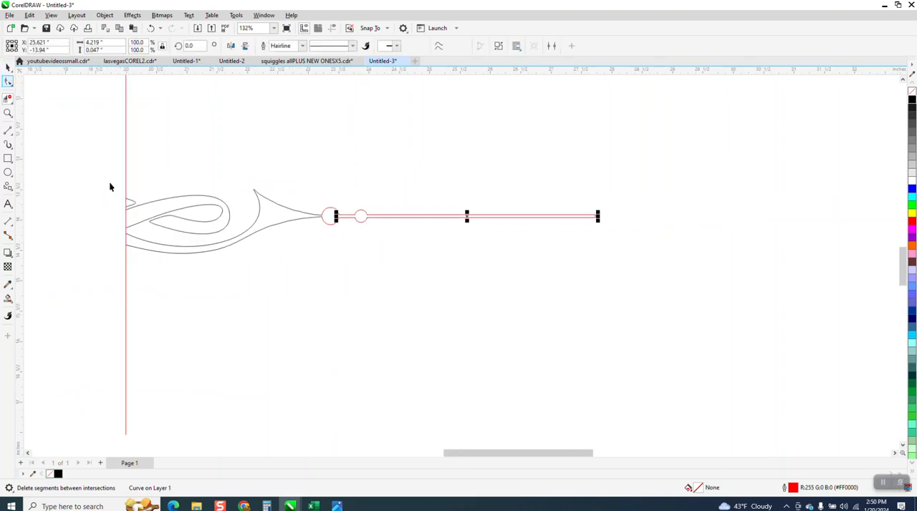
{"action": "left_click", "coordinate": [8, 113]}
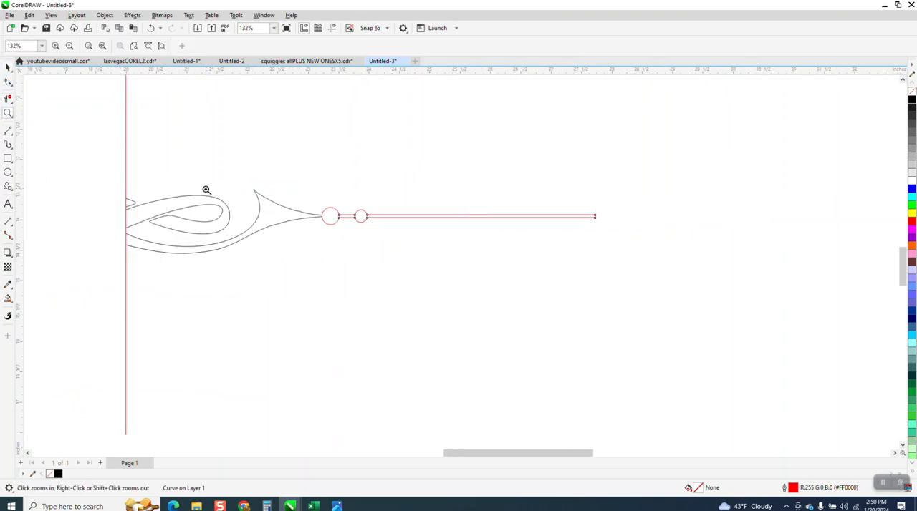
{"action": "left_click_drag", "start_coordinate": [206, 189], "coordinate": [301, 254]}
{"action": "left_click", "coordinate": [9, 83]}
{"action": "left_click", "coordinate": [293, 203]}
{"action": "left_click", "coordinate": [290, 222]}
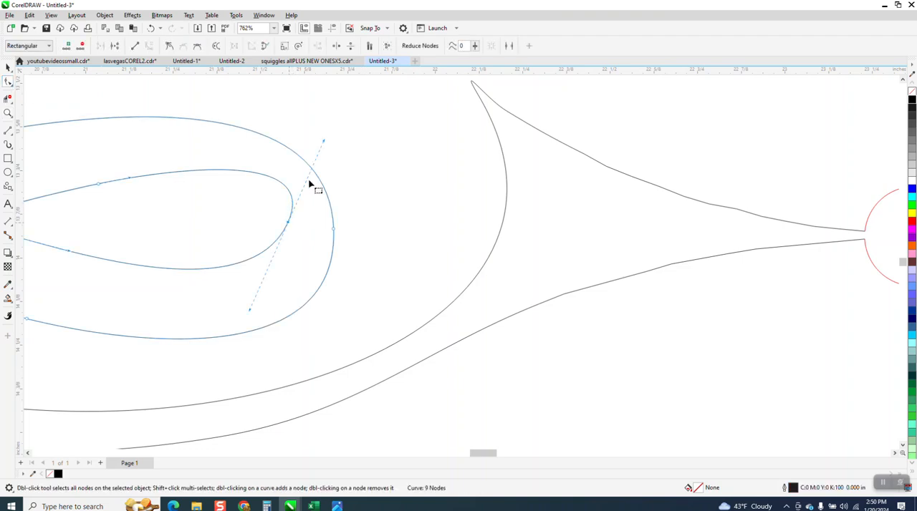
{"action": "left_click_drag", "start_coordinate": [323, 142], "coordinate": [335, 161]}
{"action": "scroll", "coordinate": [340, 227], "scroll_direction": "down", "scroll_amount": 2}
{"action": "scroll", "coordinate": [313, 217], "scroll_direction": "down", "scroll_amount": 2}
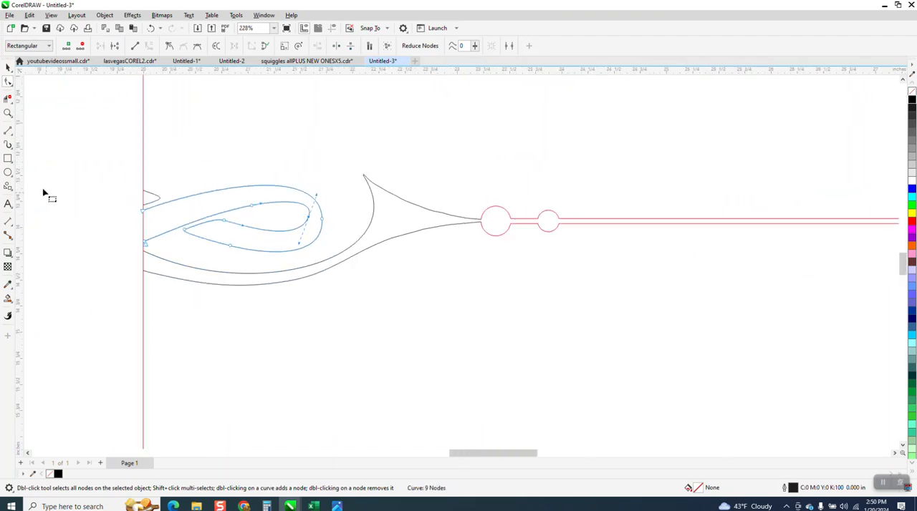
Move the two nodes at the inner loop's pointed end so its curve crosses the strand above it
{"action": "left_click", "coordinate": [8, 112]}
{"action": "left_click_drag", "start_coordinate": [123, 172], "coordinate": [377, 280]}
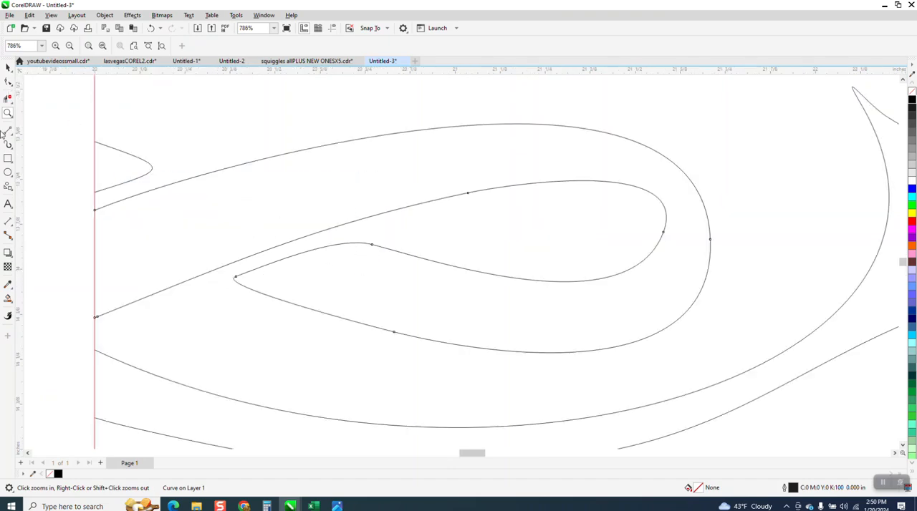
{"action": "left_click", "coordinate": [8, 98]}
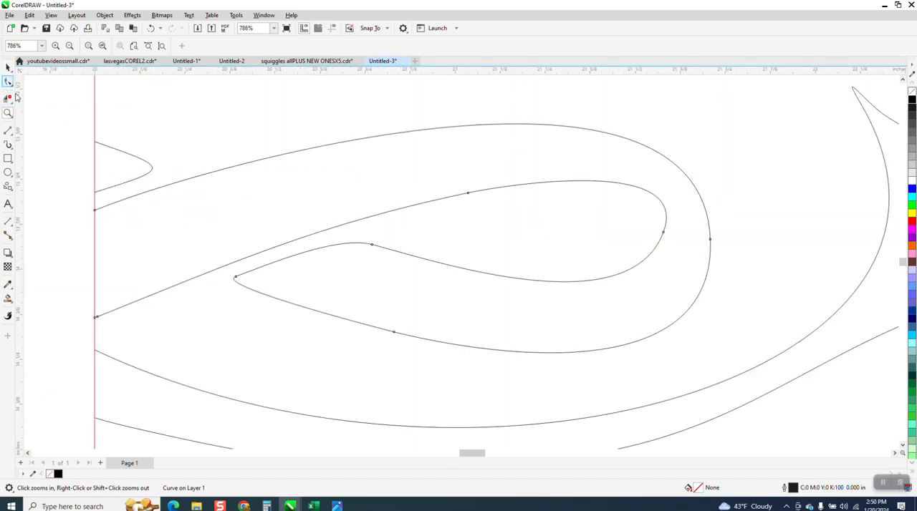
{"action": "left_click", "coordinate": [375, 248]}
{"action": "left_click", "coordinate": [366, 245]}
{"action": "mouse_move", "coordinate": [366, 244]}
{"action": "left_mouse_down"}
{"action": "mouse_move", "coordinate": [334, 229]}
{"action": "mouse_move", "coordinate": [243, 278]}
{"action": "mouse_move", "coordinate": [212, 267]}
{"action": "left_mouse_up"}
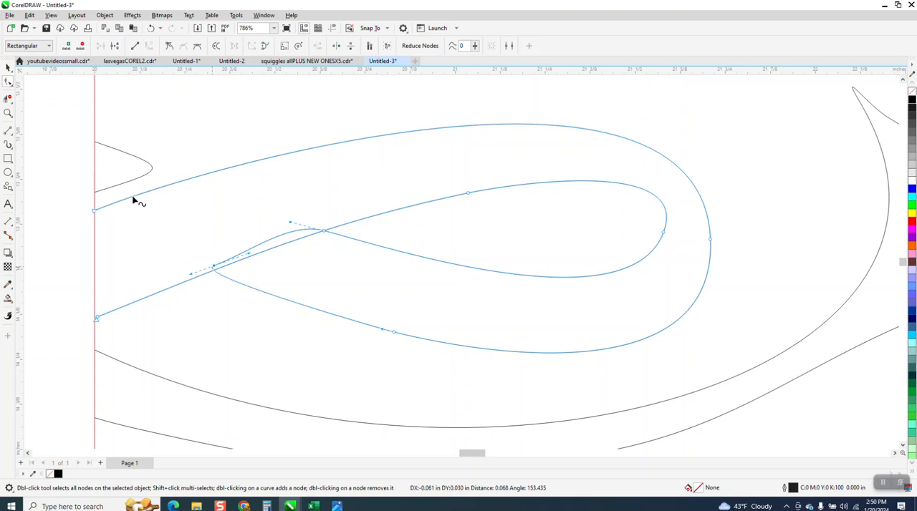
Remove the segments between the two crossings with Virtual Segment Delete, leaving a pointed teardrop inside the loop
{"action": "left_click", "coordinate": [8, 98]}
{"action": "left_click_drag", "start_coordinate": [246, 227], "coordinate": [292, 258]}
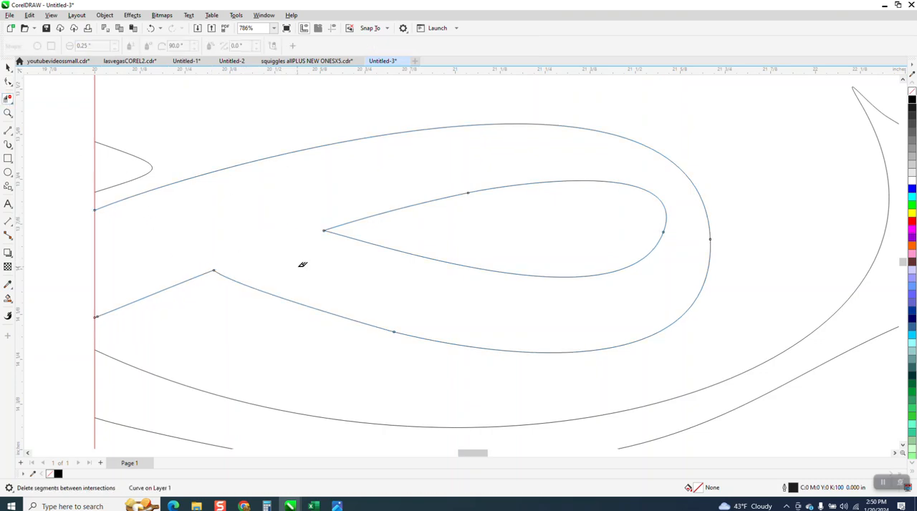
{"action": "scroll", "coordinate": [302, 264], "scroll_direction": "down", "scroll_amount": 2}
{"action": "scroll", "coordinate": [236, 245], "scroll_direction": "down", "scroll_amount": 1}
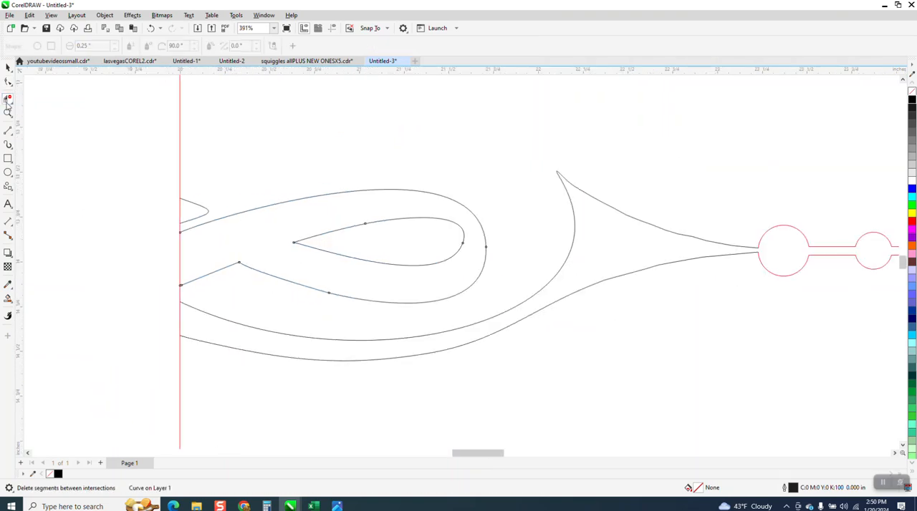
Deselect all objects and set the nudge distance to 3 inches
{"action": "left_click", "coordinate": [8, 69]}
{"action": "scroll", "coordinate": [207, 201], "scroll_direction": "down", "scroll_amount": 3}
{"action": "scroll", "coordinate": [209, 201], "scroll_direction": "down", "scroll_amount": 1}
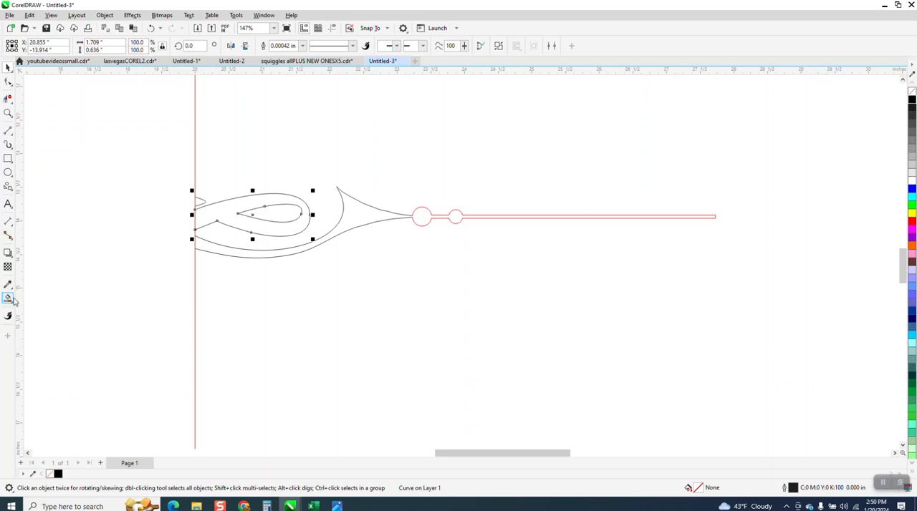
{"action": "left_click", "coordinate": [109, 108]}
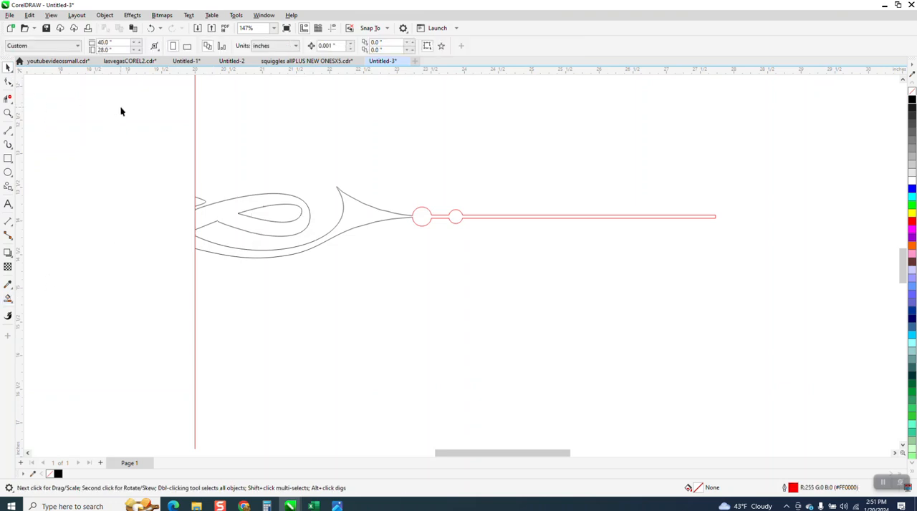
{"action": "left_click", "coordinate": [328, 46]}
{"action": "left_click", "coordinate": [295, 202]}
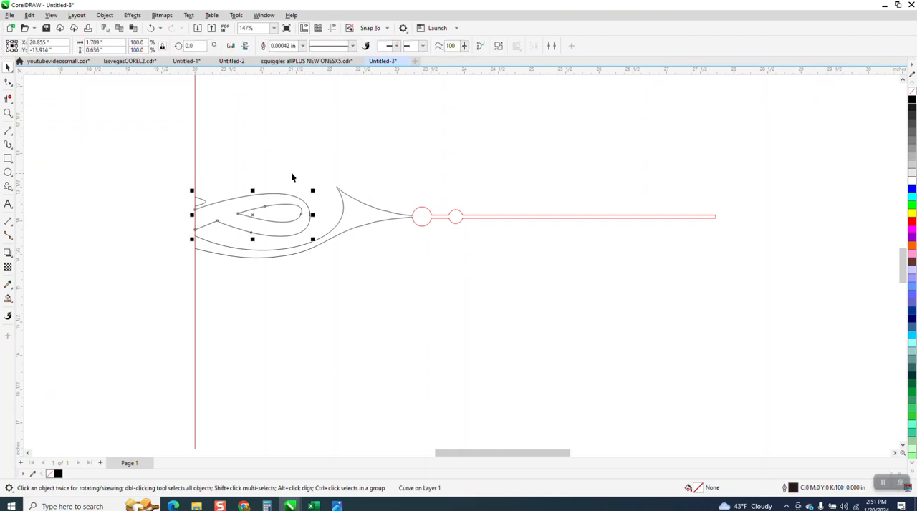
{"action": "left_click", "coordinate": [291, 177]}
{"action": "left_click", "coordinate": [327, 46]}
{"action": "type", "text": "3.0 \""}
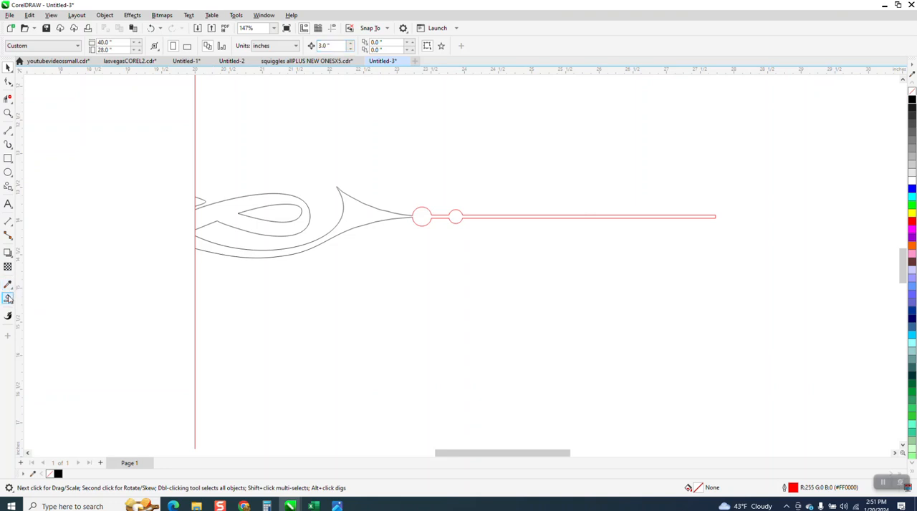
Smart Fill the spike, circles and bar region in black with no outline, and nudge the filled shape down 3 inches
{"action": "left_click", "coordinate": [8, 299]}
{"action": "left_click", "coordinate": [111, 46]}
{"action": "left_click", "coordinate": [106, 94]}
{"action": "left_click", "coordinate": [351, 218]}
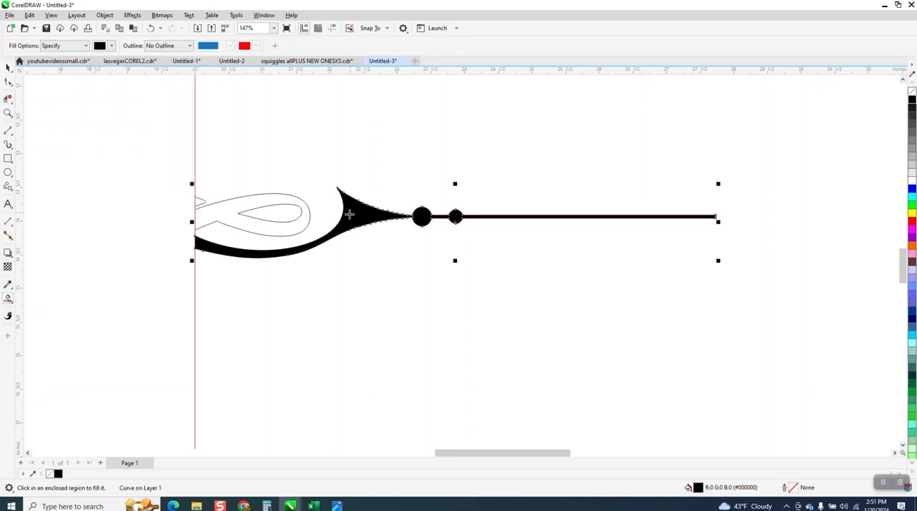
{"action": "key", "text": "Down"}
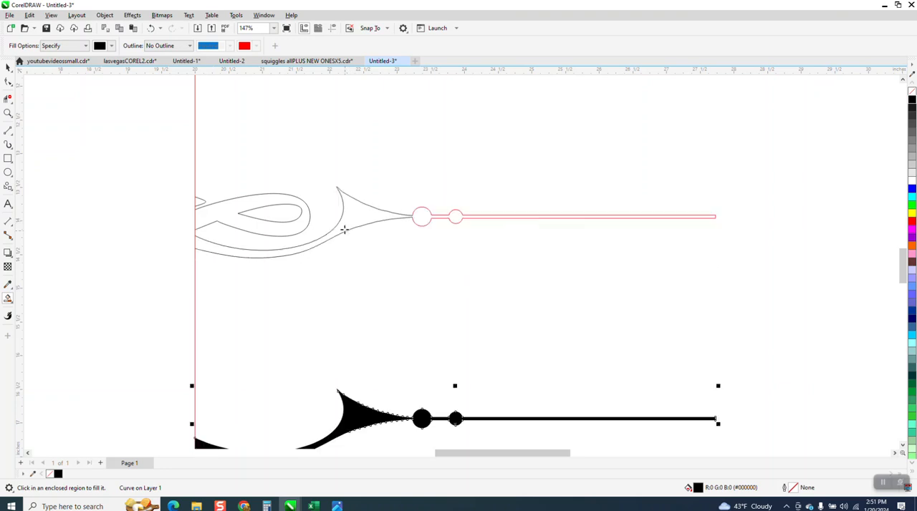
Smart Fill the loop and the small point beside the vertical line in black, nudging each filled shape down 3 inches
{"action": "left_click", "coordinate": [304, 221]}
{"action": "key", "text": "Down"}
{"action": "left_click", "coordinate": [199, 203]}
{"action": "key", "text": "Down"}
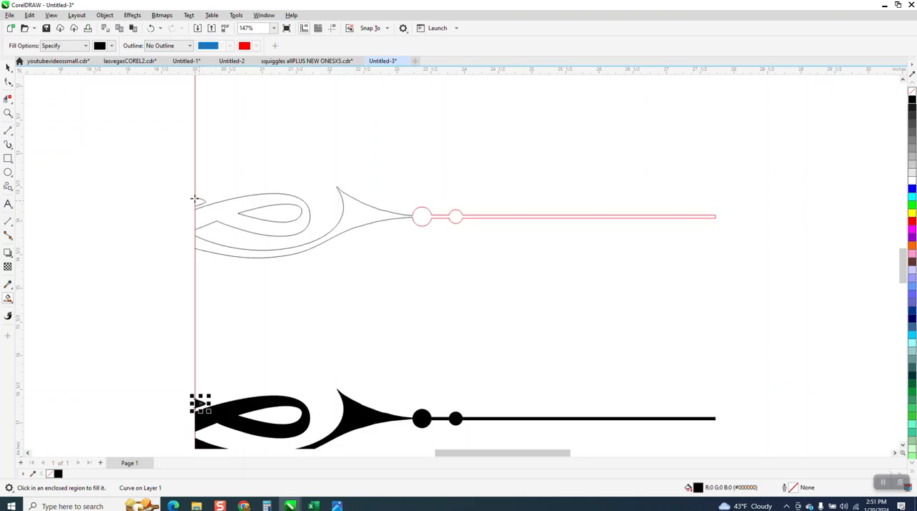
Delete the original outline pieces and nudge the three black filled shapes up 3 inches
{"action": "left_click", "coordinate": [8, 66]}
{"action": "left_click_drag", "start_coordinate": [142, 160], "coordinate": [718, 277]}
{"action": "key", "text": "Delete"}
{"action": "scroll", "coordinate": [405, 286], "scroll_direction": "down", "scroll_amount": 2}
{"action": "left_click_drag", "start_coordinate": [236, 323], "coordinate": [646, 403]}
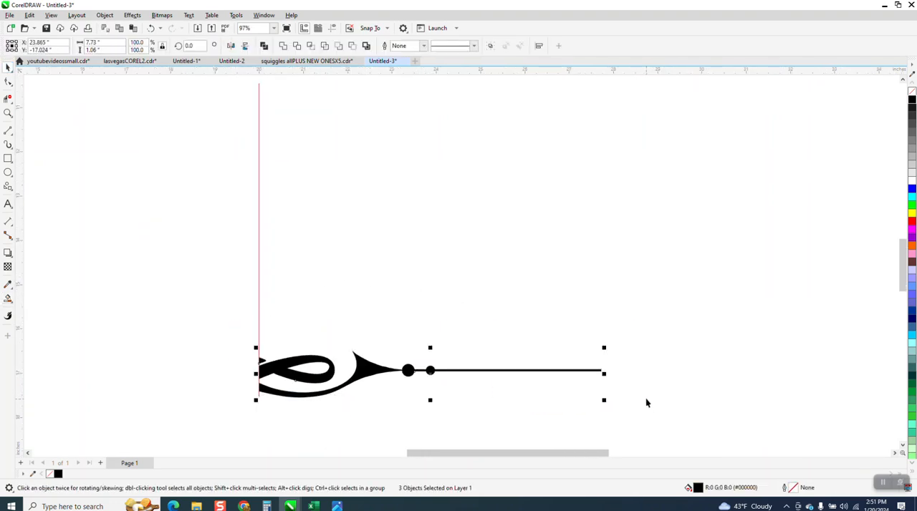
{"action": "key", "text": "Up"}
Give the three shapes no fill and a black outline, and mirror a copy of them horizontally across the vertical line
{"action": "left_click", "coordinate": [912, 94]}
{"action": "right_click", "coordinate": [912, 102]}
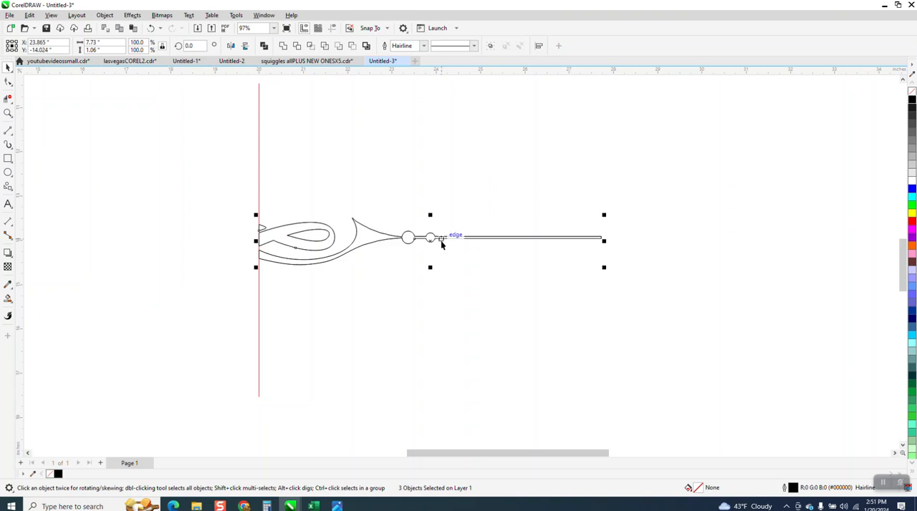
{"action": "left_click_drag", "start_coordinate": [604, 241], "coordinate": [261, 266]}
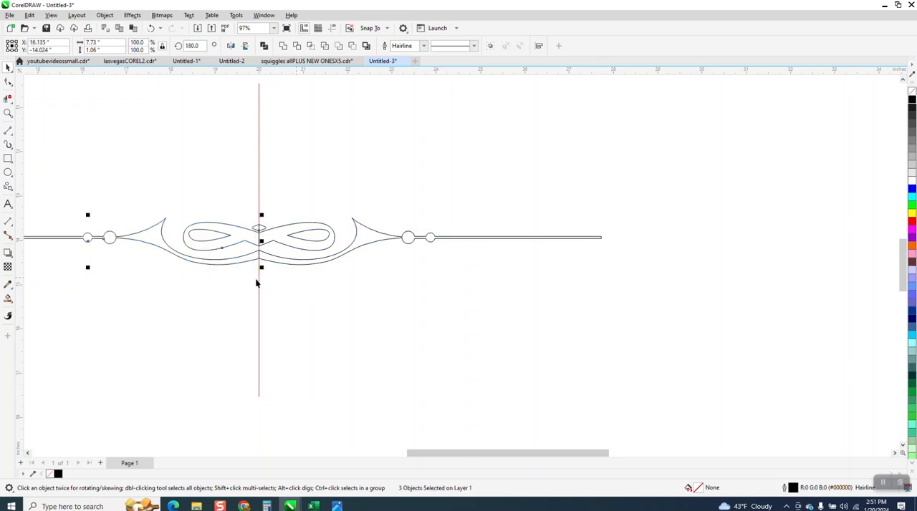
Delete the red vertical mirror line running through the centre of the divider
{"action": "left_click", "coordinate": [8, 112]}
{"action": "left_click_drag", "start_coordinate": [240, 212], "coordinate": [339, 300]}
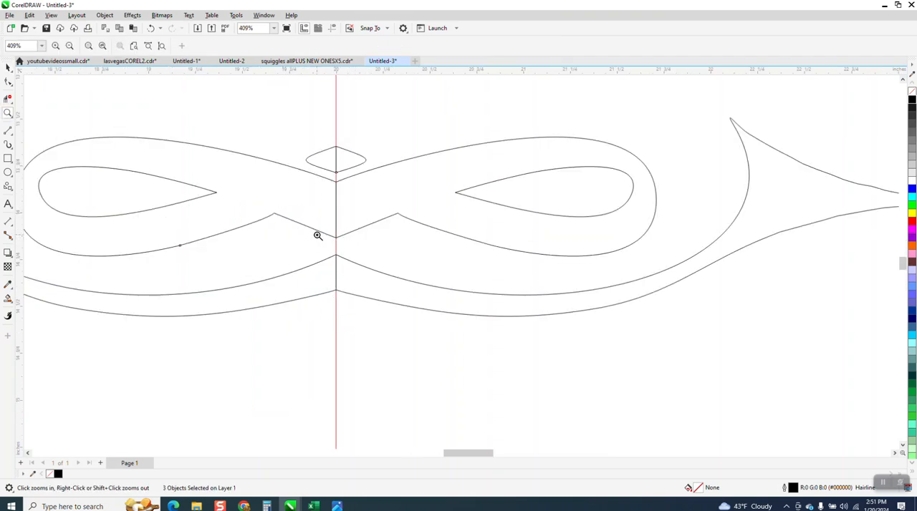
{"action": "left_click", "coordinate": [8, 66]}
{"action": "left_click", "coordinate": [332, 110]}
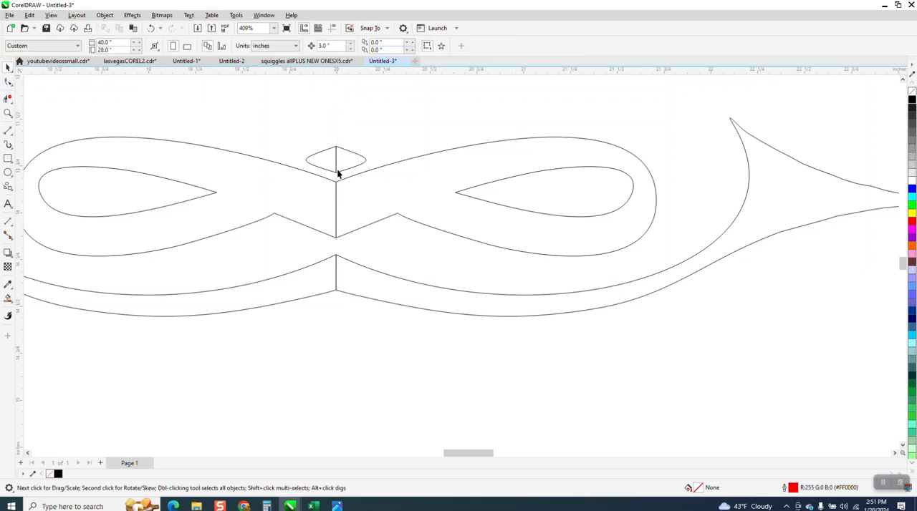
Remove the three leftover vertical segments at the centre of the diamond, loops and lower band with Virtual Segment Delete
{"action": "left_click", "coordinate": [8, 98]}
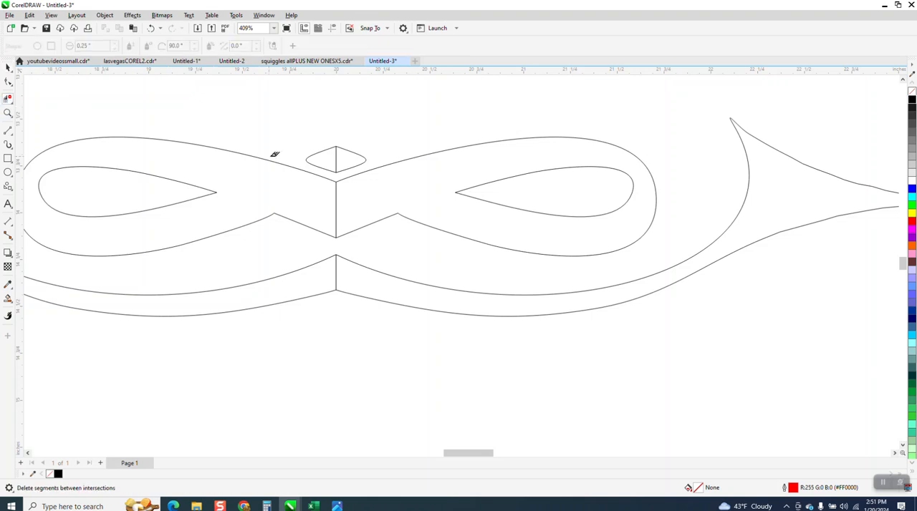
{"action": "left_click", "coordinate": [337, 152]}
{"action": "left_click", "coordinate": [336, 206]}
{"action": "left_click", "coordinate": [337, 273]}
Smart Fill the full bar-and-spike band, the double loop and the diamond in black without outline, nudging each filled shape up 3 inches
{"action": "scroll", "coordinate": [321, 287], "scroll_direction": "down", "scroll_amount": 6}
{"action": "left_click", "coordinate": [8, 298]}
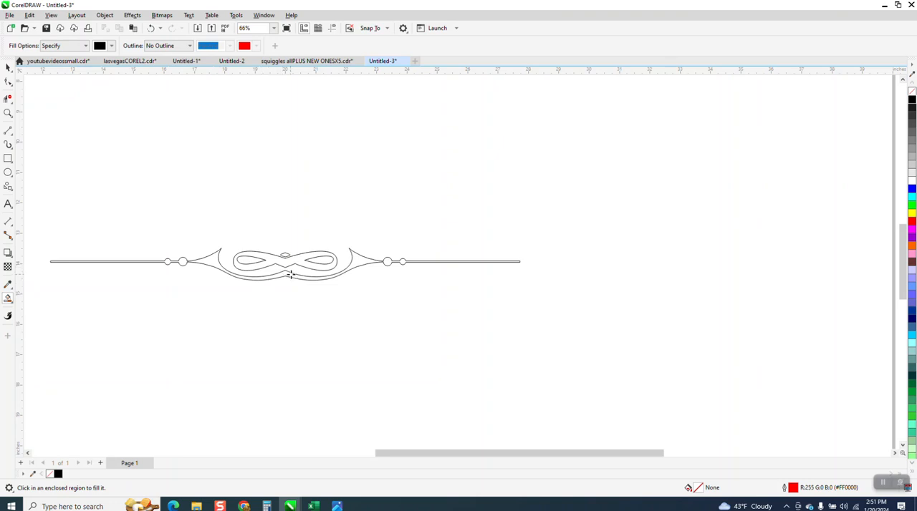
{"action": "left_click", "coordinate": [367, 264]}
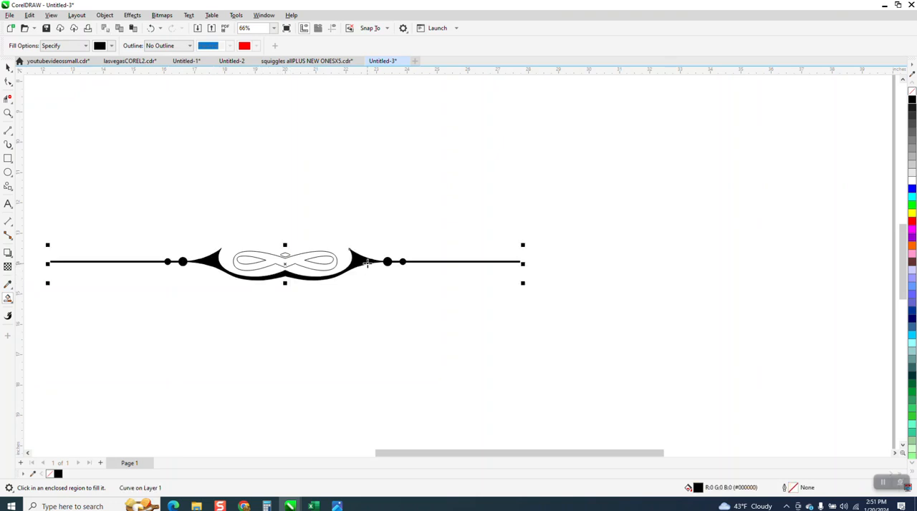
{"action": "key", "text": "Up"}
{"action": "left_click", "coordinate": [308, 255]}
{"action": "key", "text": "Up"}
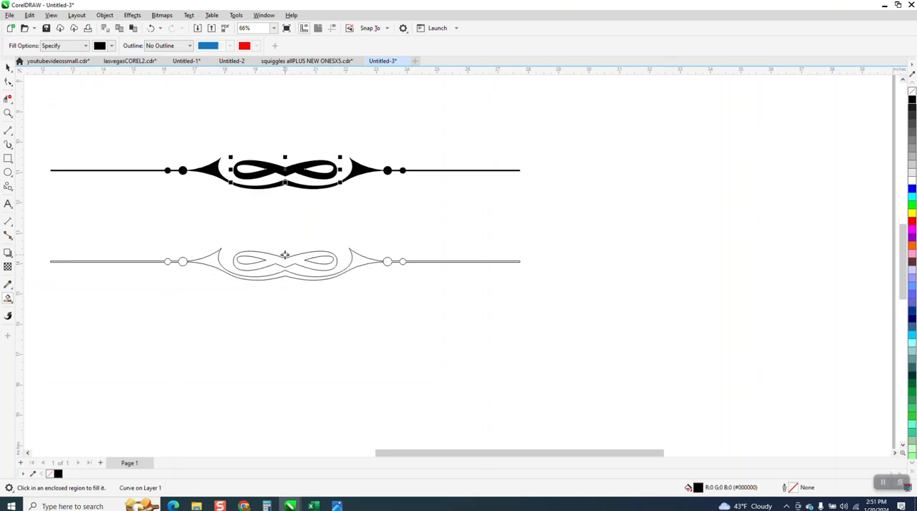
{"action": "left_click", "coordinate": [285, 255]}
{"action": "key", "text": "Up"}
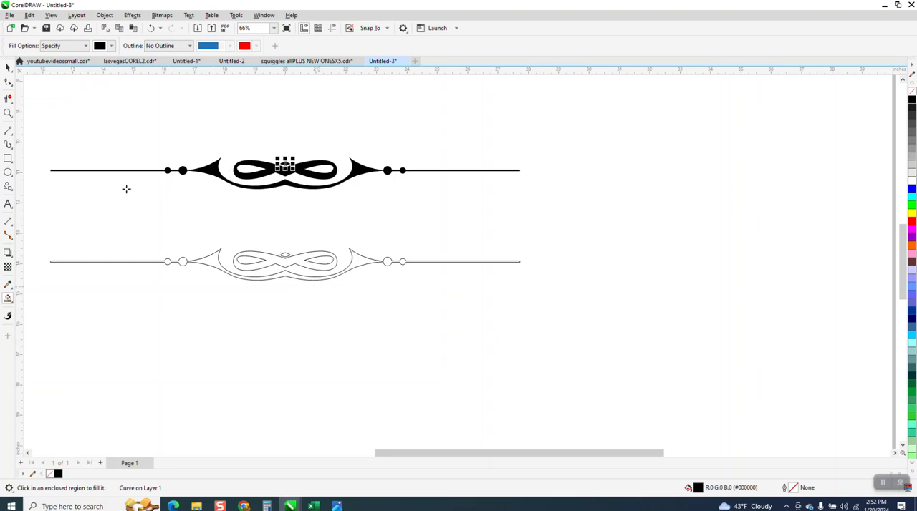
Delete the original outline version of the divider below the black filled shapes
{"action": "left_click", "coordinate": [8, 67]}
{"action": "left_click_drag", "start_coordinate": [38, 233], "coordinate": [595, 310]}
{"action": "key", "text": "Delete"}
Give all three black divider shapes no fill and a black hairline outline
{"action": "left_click_drag", "start_coordinate": [32, 122], "coordinate": [591, 226]}
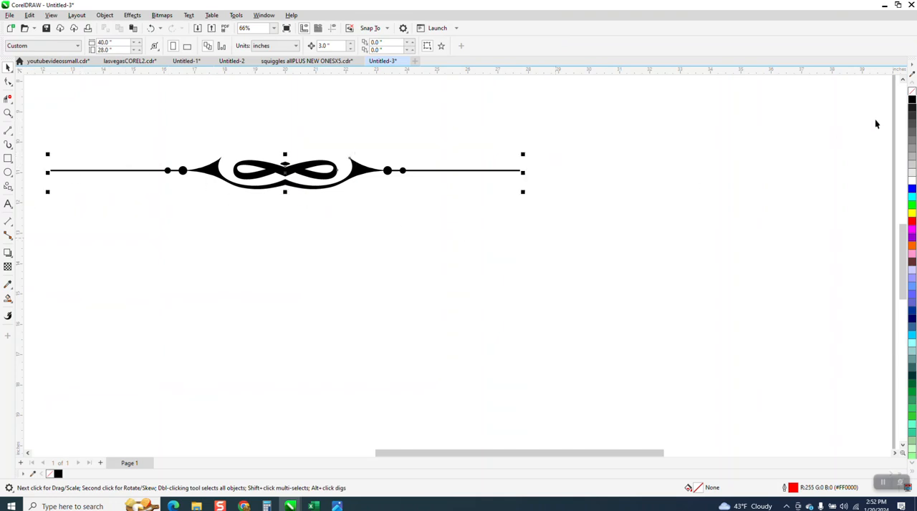
{"action": "left_click", "coordinate": [911, 93]}
{"action": "right_click", "coordinate": [911, 102]}
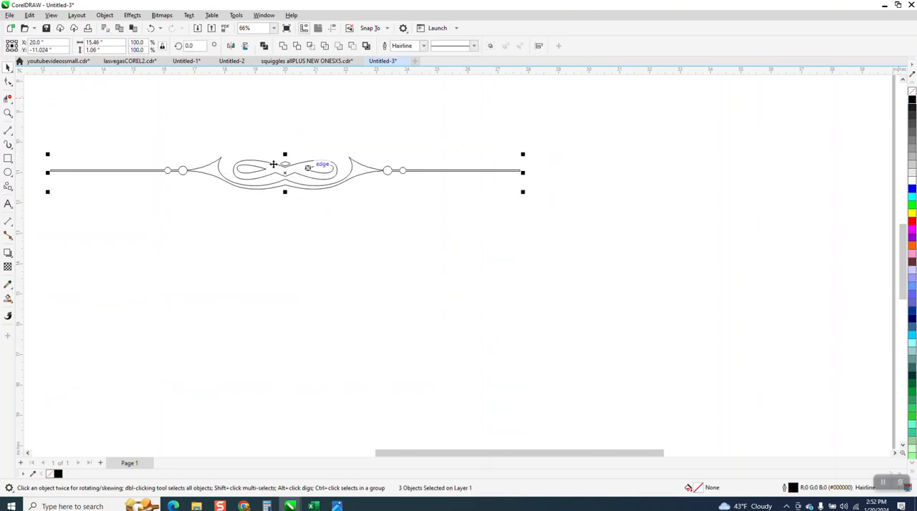
Smart Fill the spike-and-bar band, the double loop and the diamond in place in black with no outline
{"action": "left_click", "coordinate": [8, 113]}
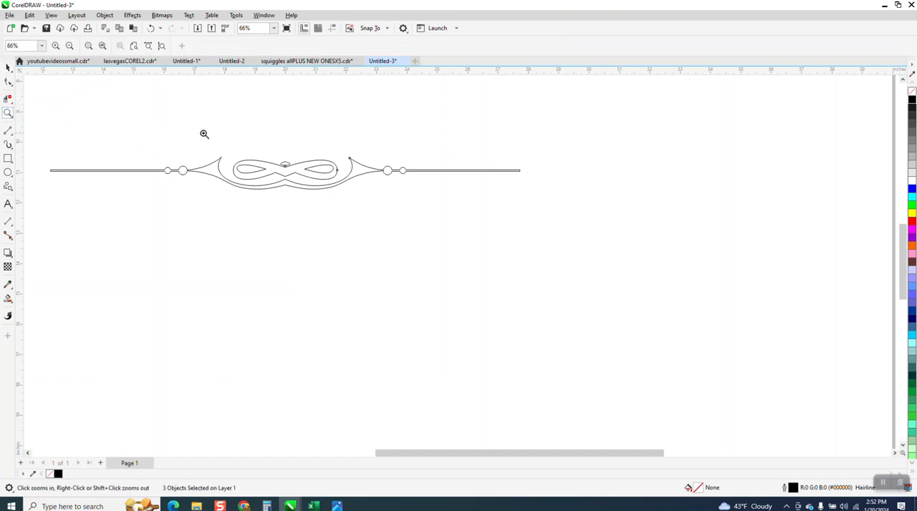
{"action": "left_click_drag", "start_coordinate": [205, 133], "coordinate": [447, 238]}
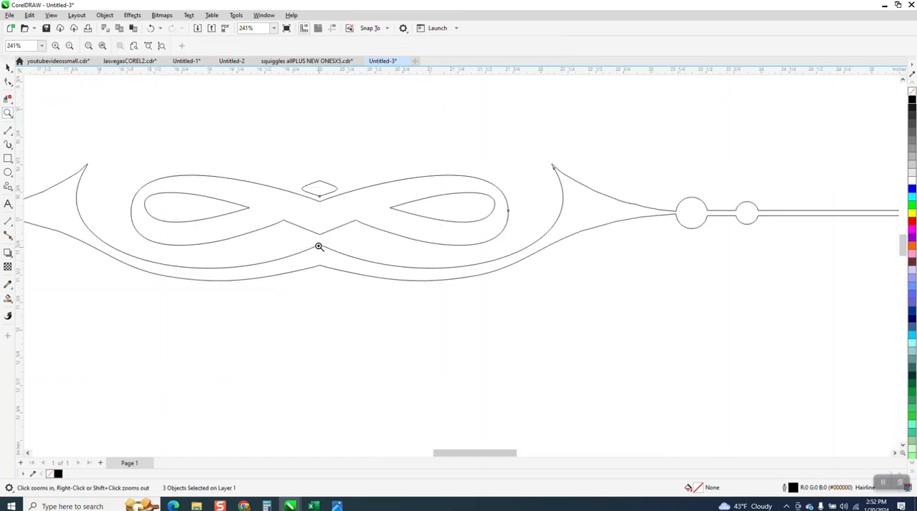
{"action": "scroll", "coordinate": [319, 247], "scroll_direction": "down", "scroll_amount": 2}
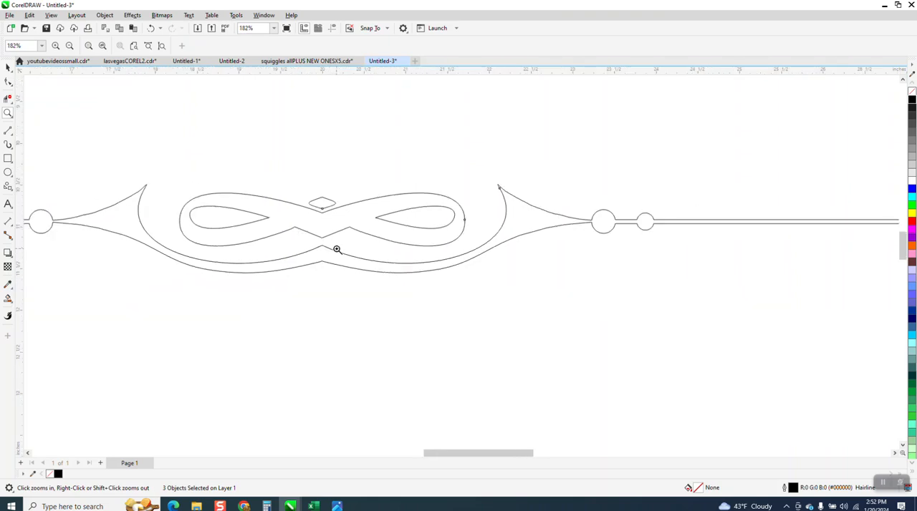
{"action": "left_click", "coordinate": [8, 67]}
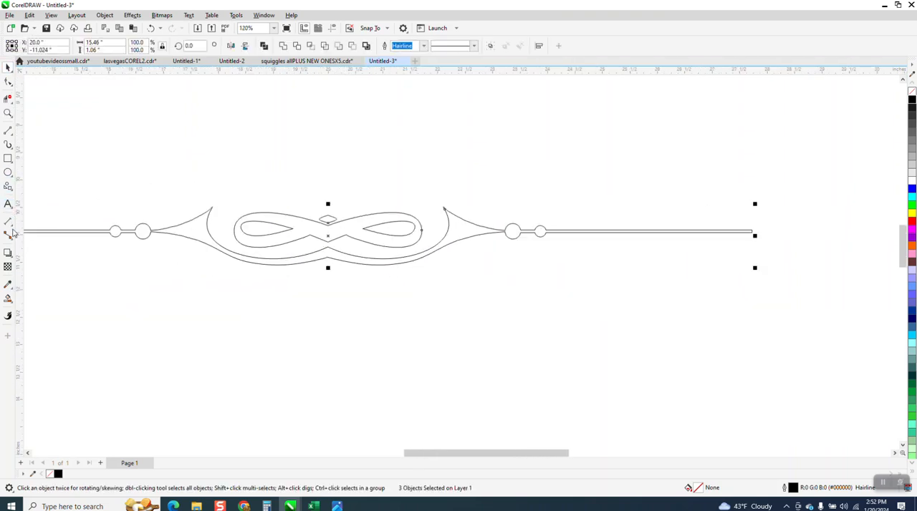
{"action": "left_click", "coordinate": [193, 233]}
{"action": "left_click", "coordinate": [327, 228]}
{"action": "left_click", "coordinate": [328, 219]}
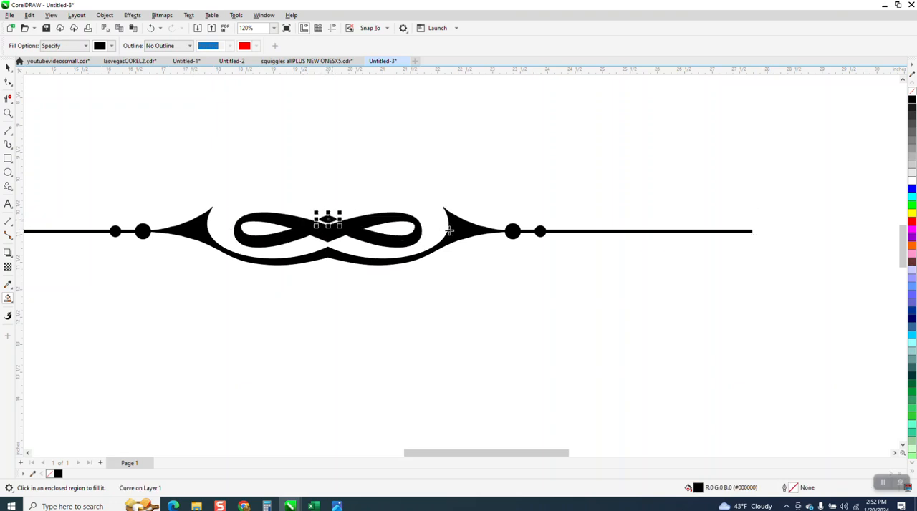
Group all the divider's outlines and fills, and move the group to about X 18.75, Y -13.42 inches
{"action": "scroll", "coordinate": [443, 221], "scroll_direction": "down", "scroll_amount": 2}
{"action": "left_click", "coordinate": [7, 68]}
{"action": "left_click_drag", "start_coordinate": [229, 183], "coordinate": [579, 294]}
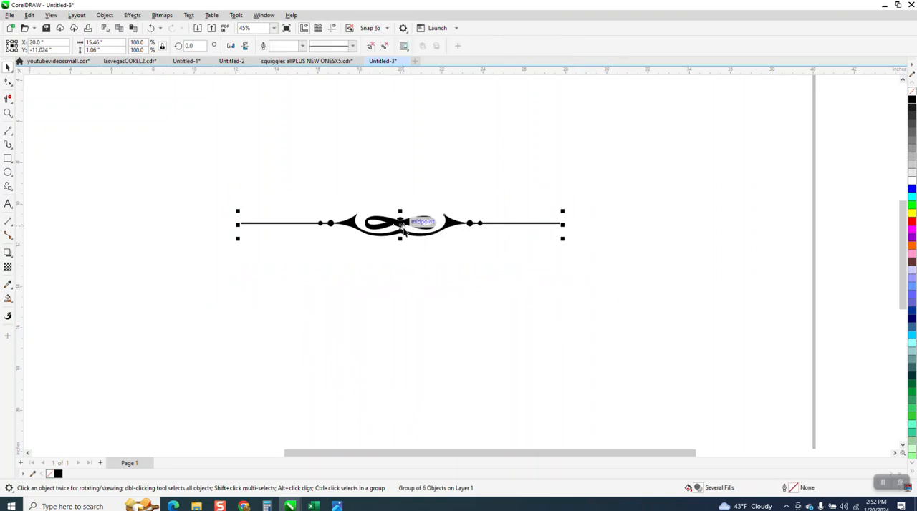
{"action": "left_click_drag", "start_coordinate": [402, 229], "coordinate": [375, 273]}
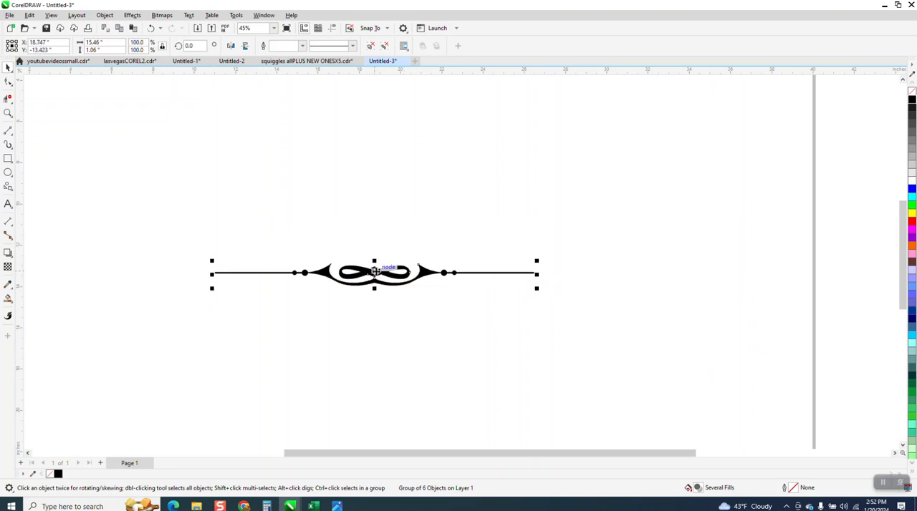